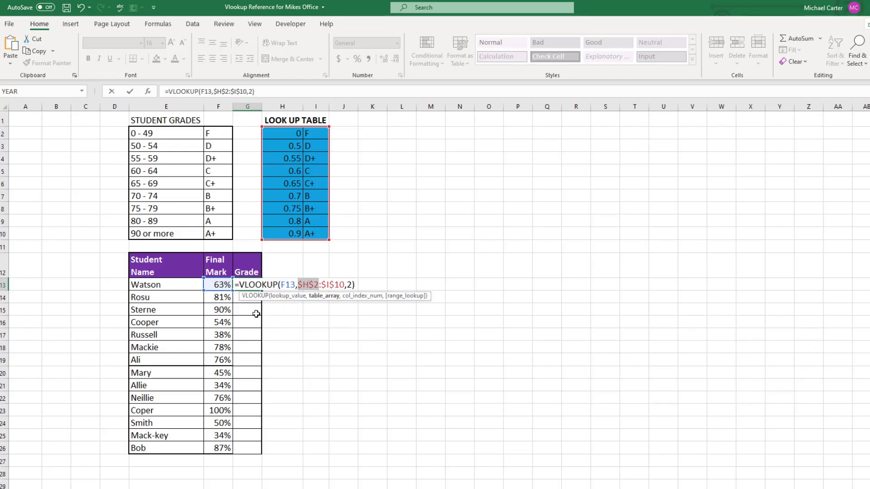
Step: Commit Watson's VLOOKUP grade in G13 and fill it down to G26
{"action": "key", "text": "ctrl+Return"}
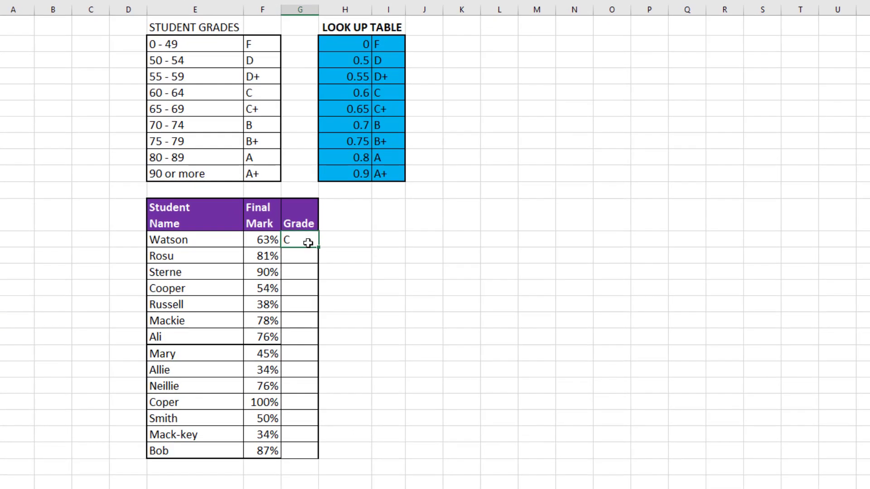
{"action": "left_click_drag", "start_coordinate": [316, 247], "coordinate": [321, 454]}
{"action": "left_click", "coordinate": [393, 348]}
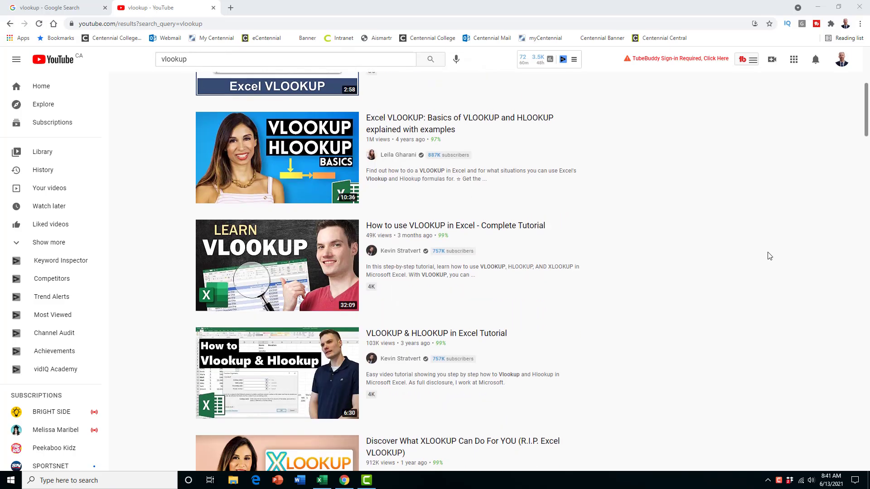
{"action": "scroll", "coordinate": [768, 256], "scroll_direction": "down", "scroll_amount": 1}
{"action": "scroll", "coordinate": [769, 256], "scroll_direction": "down", "scroll_amount": 1}
{"action": "scroll", "coordinate": [769, 256], "scroll_direction": "down", "scroll_amount": 1}
{"action": "scroll", "coordinate": [769, 255], "scroll_direction": "down", "scroll_amount": 1}
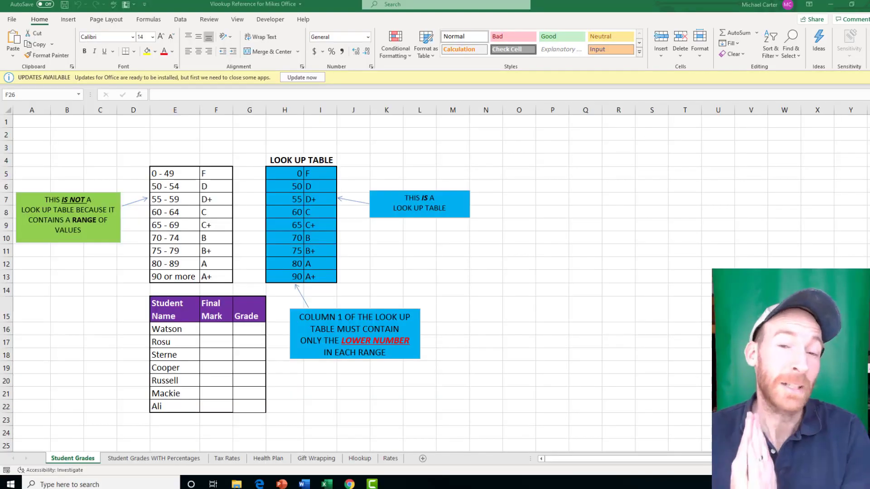
{"action": "scroll", "coordinate": [769, 256], "scroll_direction": "down", "scroll_amount": 1}
{"action": "scroll", "coordinate": [768, 255], "scroll_direction": "down", "scroll_amount": 1}
{"action": "scroll", "coordinate": [768, 256], "scroll_direction": "down", "scroll_amount": 1}
{"action": "scroll", "coordinate": [769, 256], "scroll_direction": "down", "scroll_amount": 1}
{"action": "scroll", "coordinate": [769, 256], "scroll_direction": "down", "scroll_amount": 1}
{"action": "scroll", "coordinate": [769, 256], "scroll_direction": "down", "scroll_amount": 1}
{"action": "scroll", "coordinate": [768, 255], "scroll_direction": "down", "scroll_amount": 1}
{"action": "scroll", "coordinate": [769, 255], "scroll_direction": "down", "scroll_amount": 1}
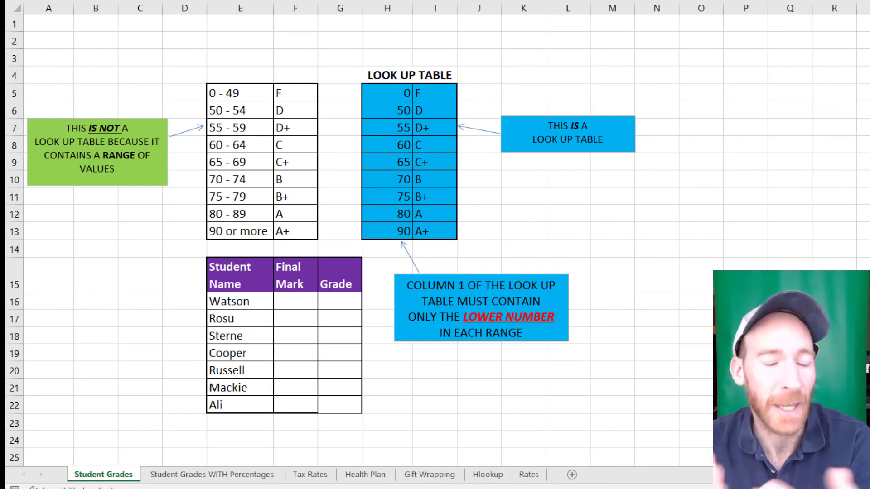
Step: Annotate the range table and move to the Student Grades WITH Percentages sheet
{"action": "left_click_drag", "start_coordinate": [188, 64], "coordinate": [318, 251]}
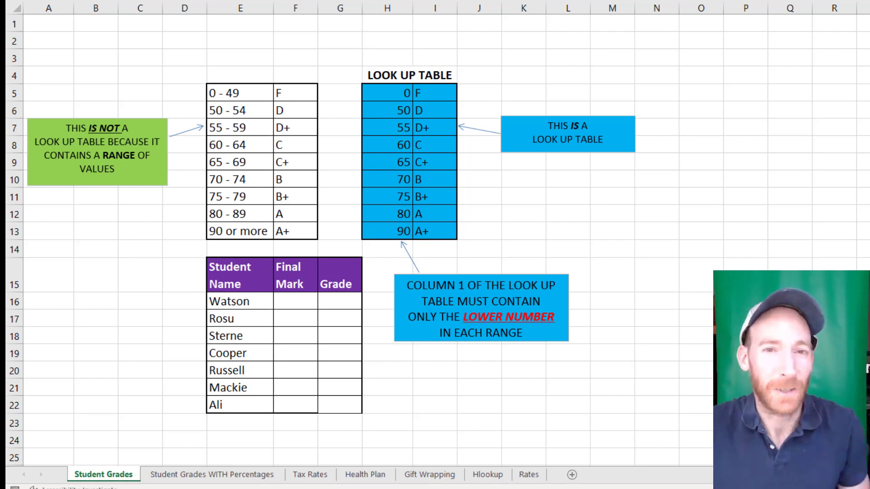
{"action": "key", "text": "ctrl+Page_Down"}
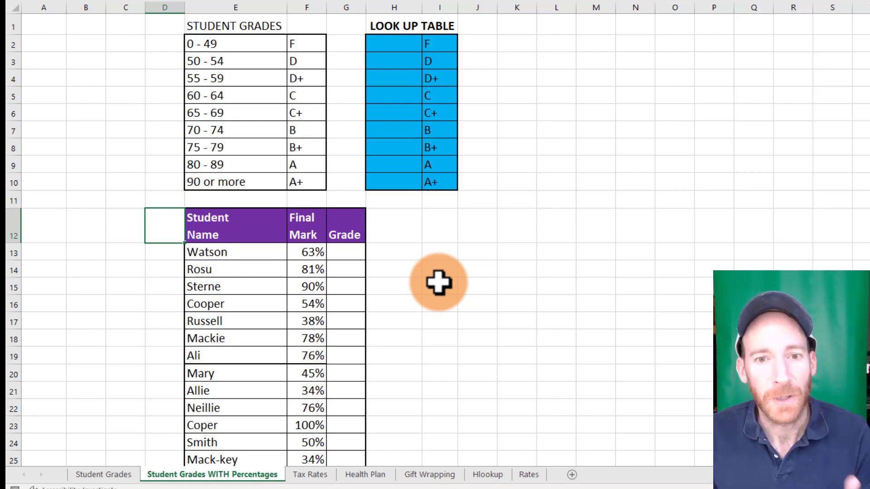
Step: Enter lower bounds 0, 50, 55, 60, 65, 70, 75, 80 and 90 down column H from H2
{"action": "left_click", "coordinate": [392, 47]}
{"action": "type", "text": "0"}
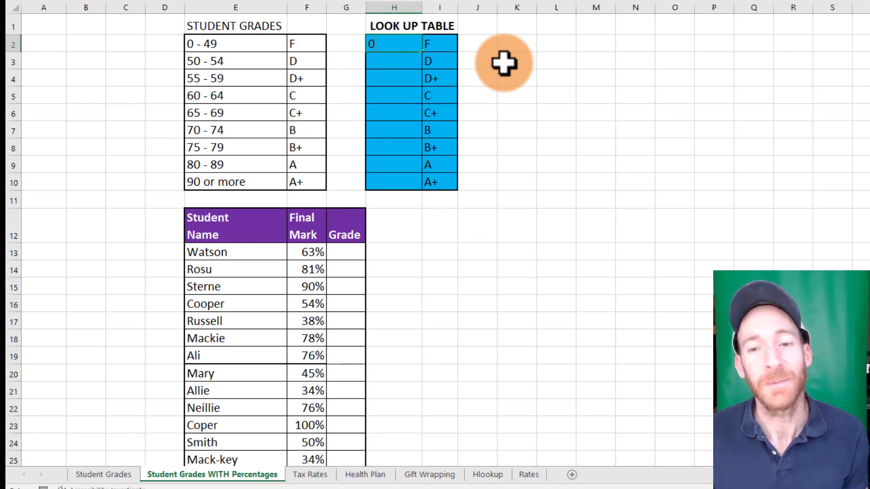
{"action": "key", "text": "Return"}
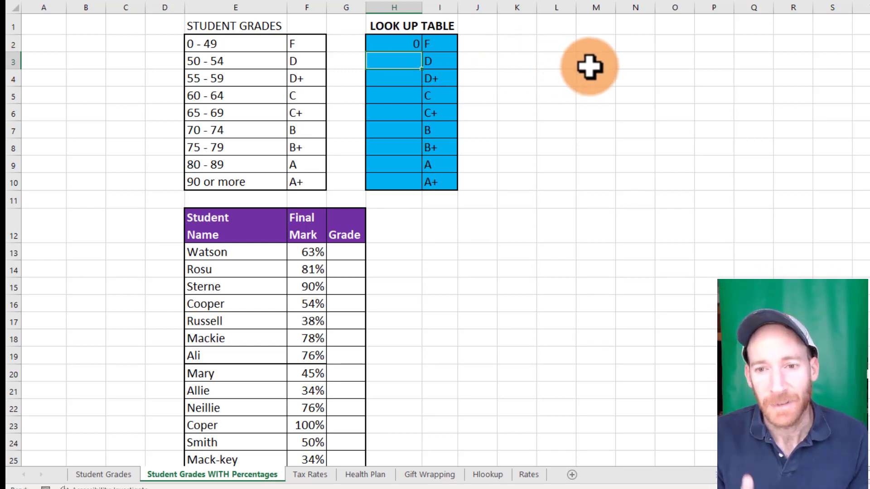
{"action": "type", "text": "50"}
{"action": "key", "text": "Return"}
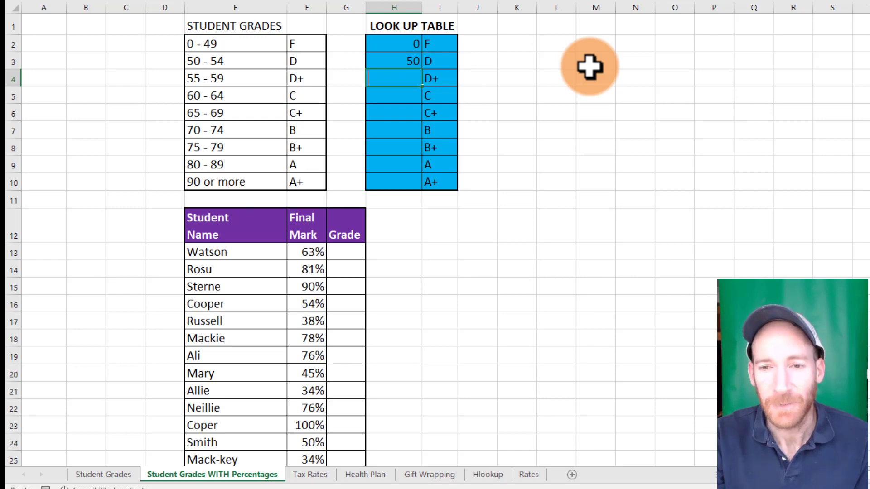
{"action": "type", "text": "55"}
{"action": "key", "text": "Return"}
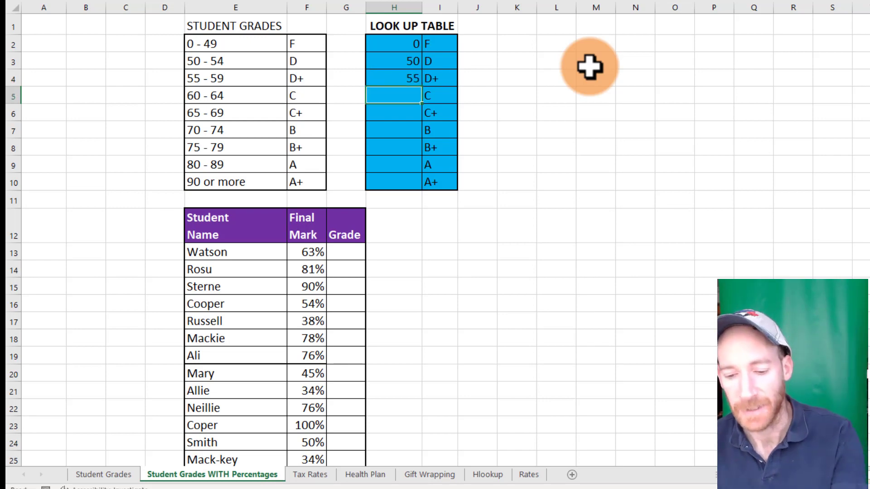
{"action": "type", "text": "60"}
{"action": "key", "text": "Return"}
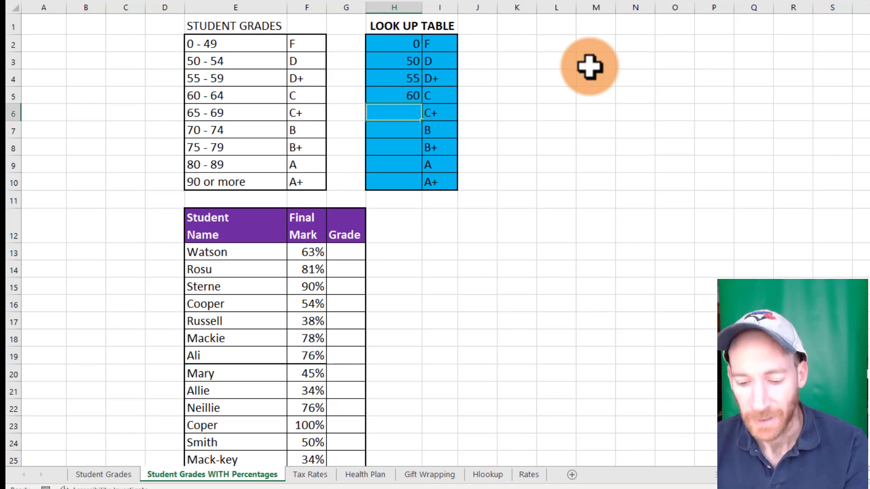
{"action": "type", "text": "65"}
{"action": "key", "text": "Return"}
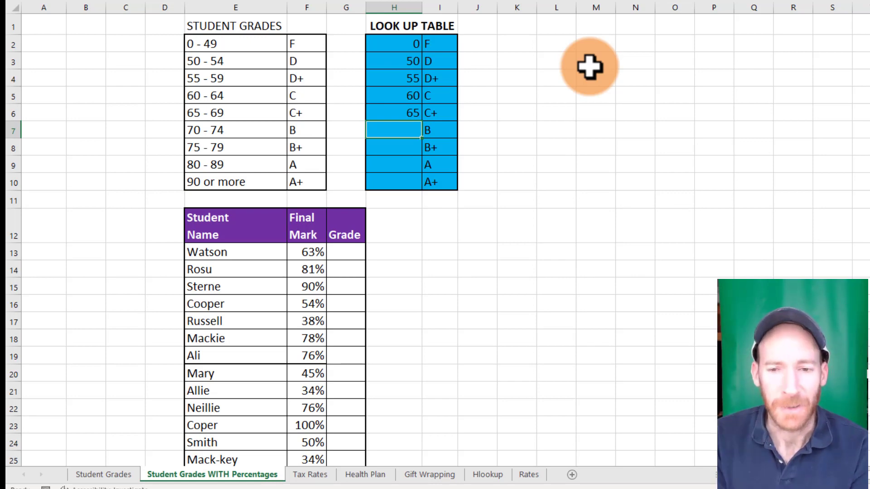
{"action": "type", "text": "70"}
{"action": "key", "text": "Return"}
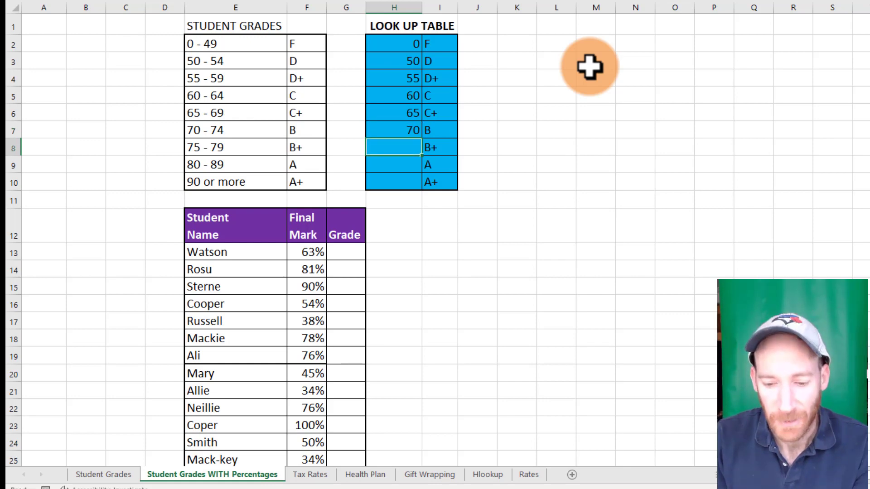
{"action": "type", "text": "75"}
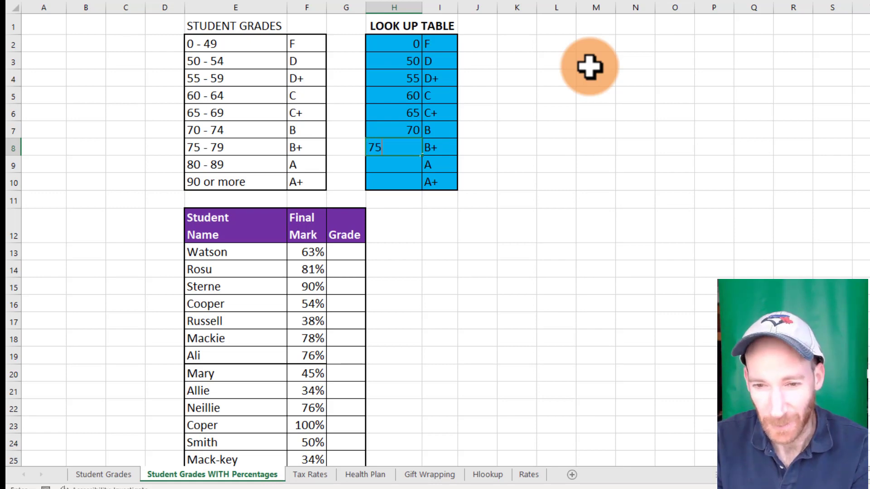
{"action": "key", "text": "Return"}
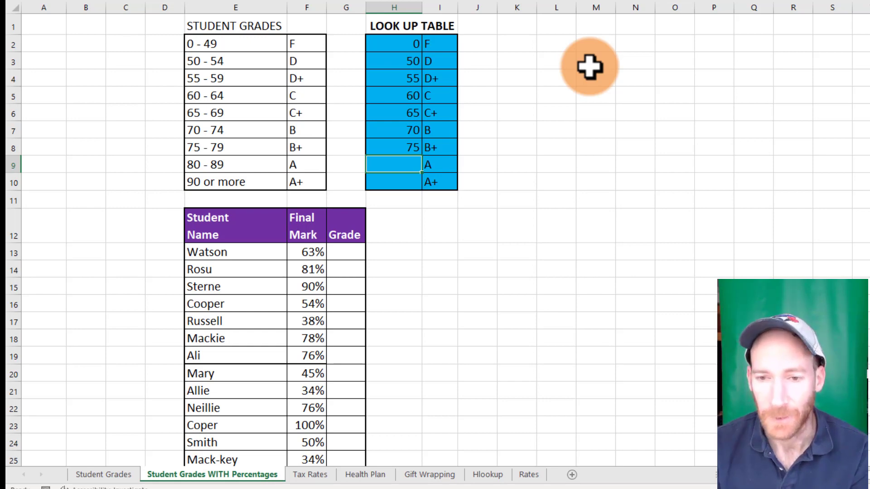
{"action": "type", "text": "80"}
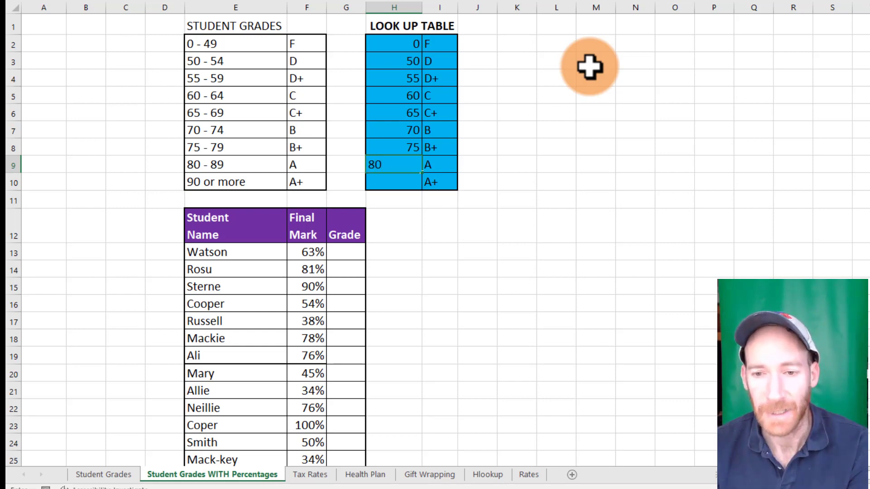
{"action": "key", "text": "Return"}
{"action": "type", "text": "90"}
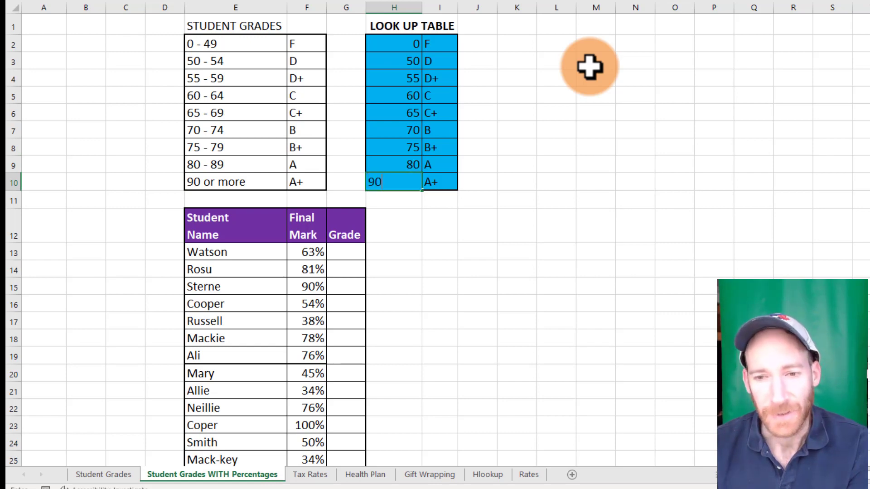
{"action": "key", "text": "Return"}
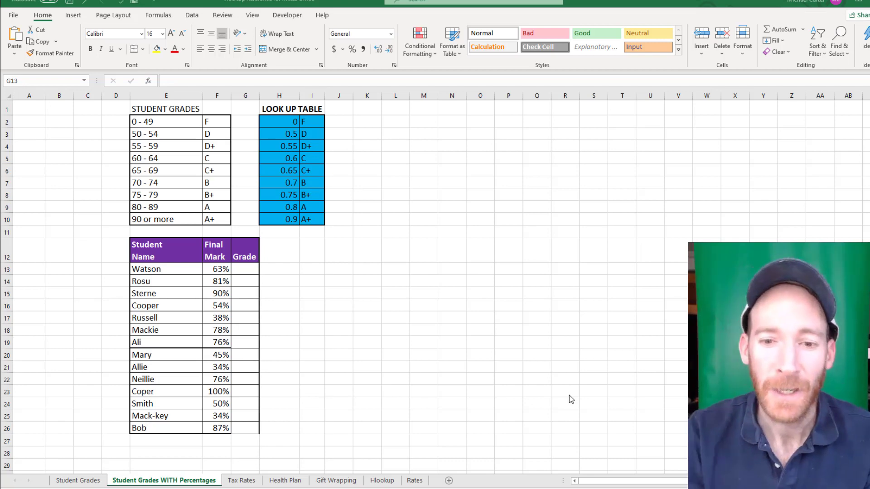
Step: Select Watson's Grade cell G13 for the lookup formula
{"action": "left_click", "coordinate": [247, 271]}
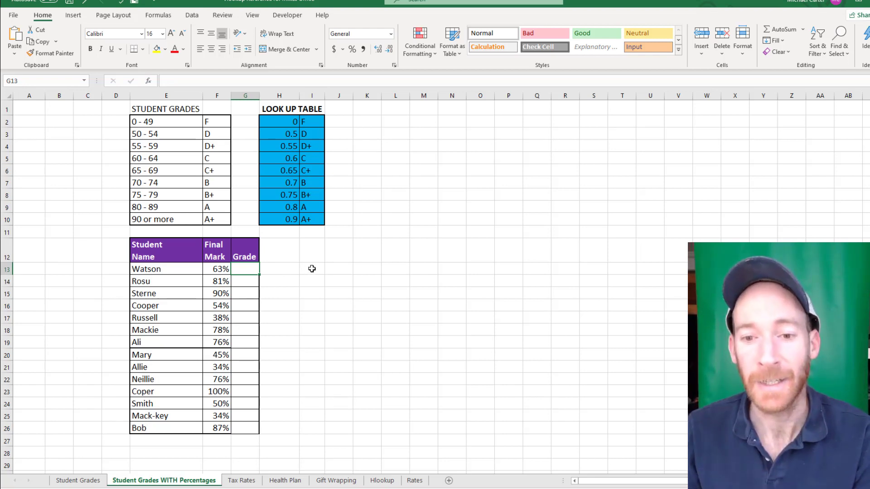
{"action": "type", "text": "="}
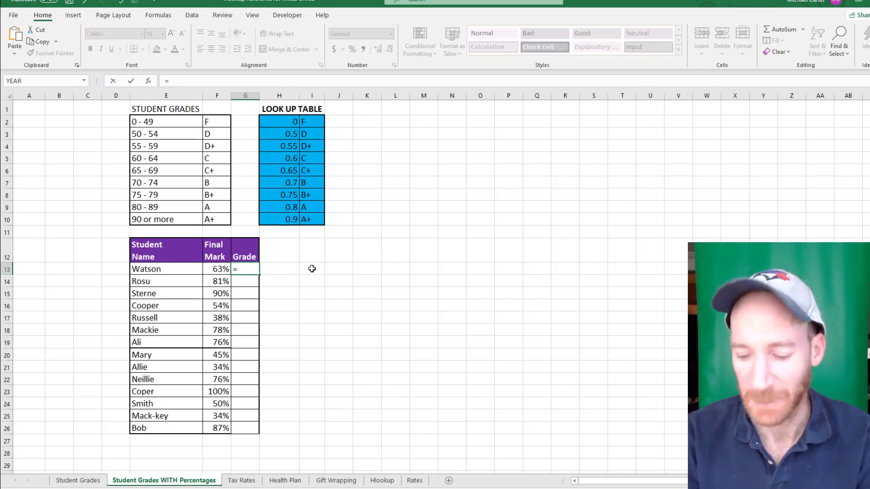
{"action": "type", "text": "vlookup("}
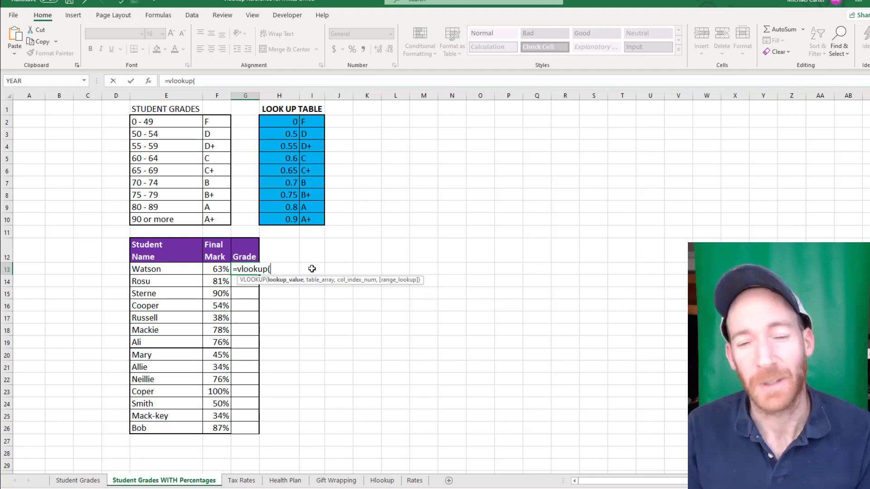
Step: Build Watson's VLOOKUP from mark F13 against the absolute table $H$2:$I$10, column 2
{"action": "left_click", "coordinate": [214, 270]}
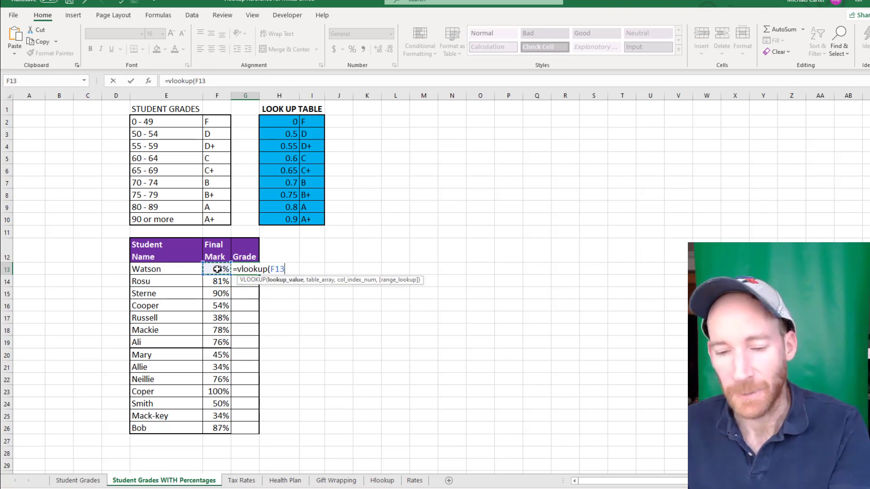
{"action": "type", "text": ","}
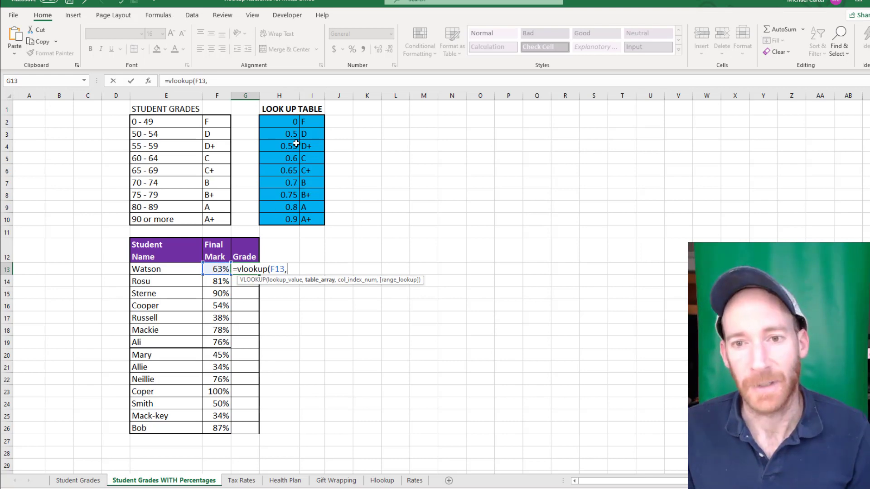
{"action": "left_click_drag", "start_coordinate": [285, 122], "coordinate": [310, 225]}
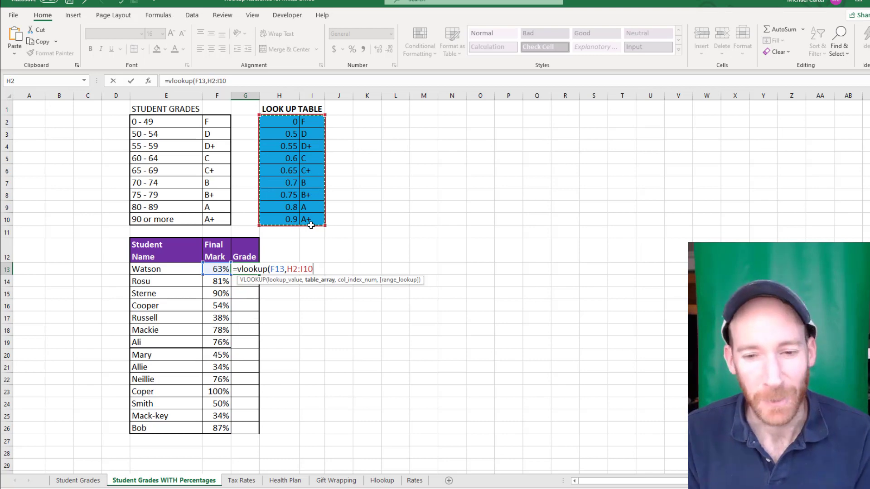
{"action": "key", "text": "F4"}
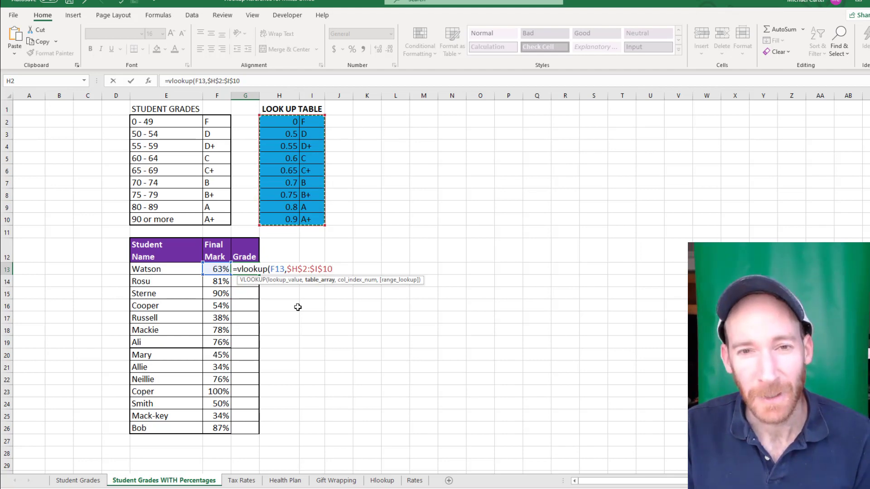
{"action": "type", "text": ","}
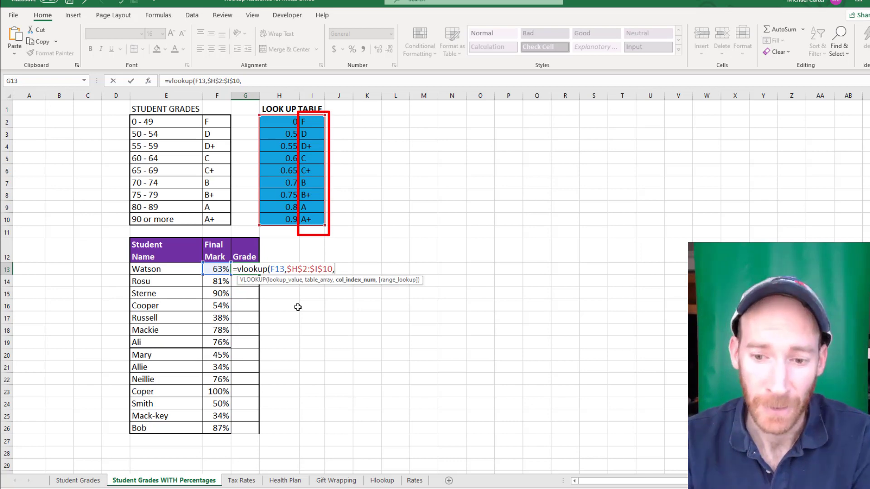
{"action": "type", "text": "2"}
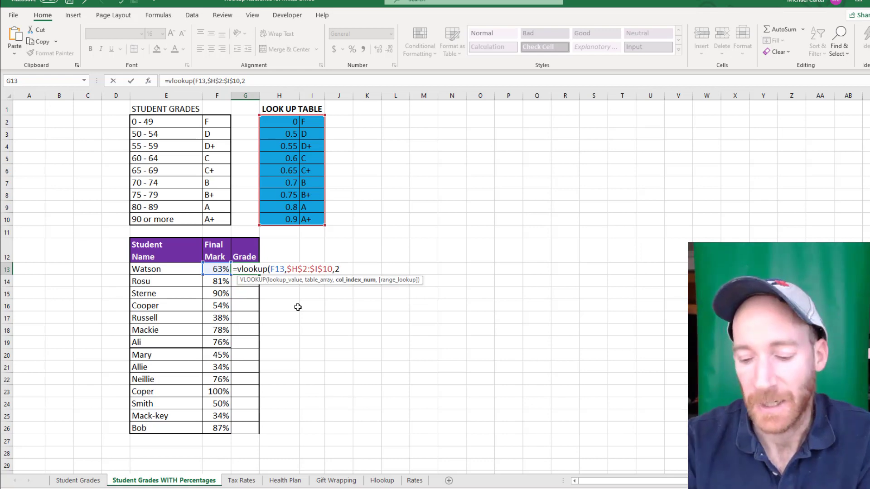
{"action": "type", "text": ")"}
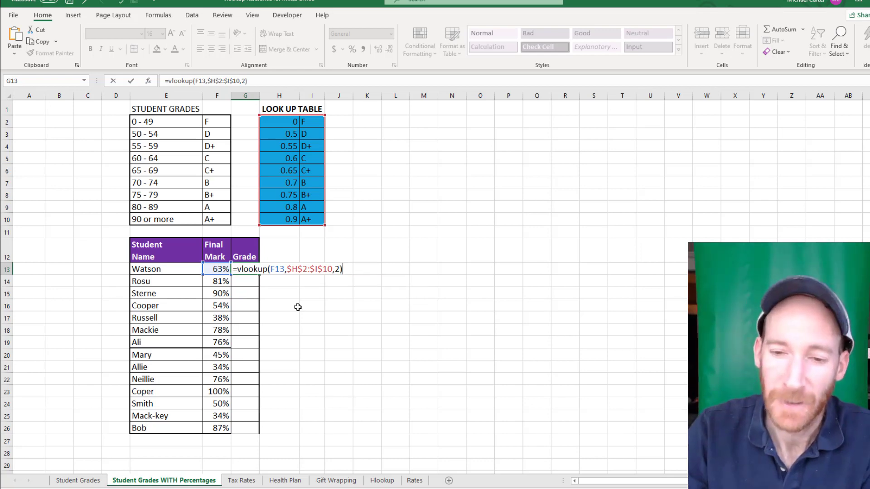
Step: Commit Watson's grade formula and fill it from G13 down to G26
{"action": "key", "text": "Return"}
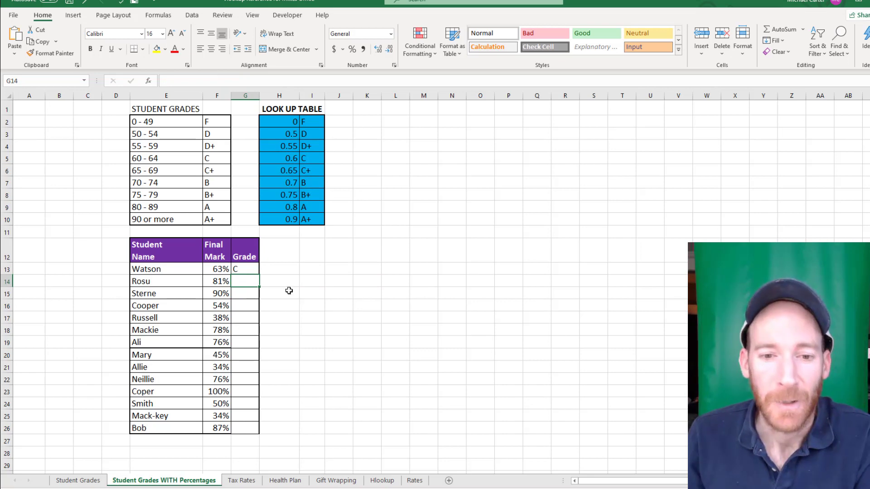
{"action": "left_click", "coordinate": [252, 270]}
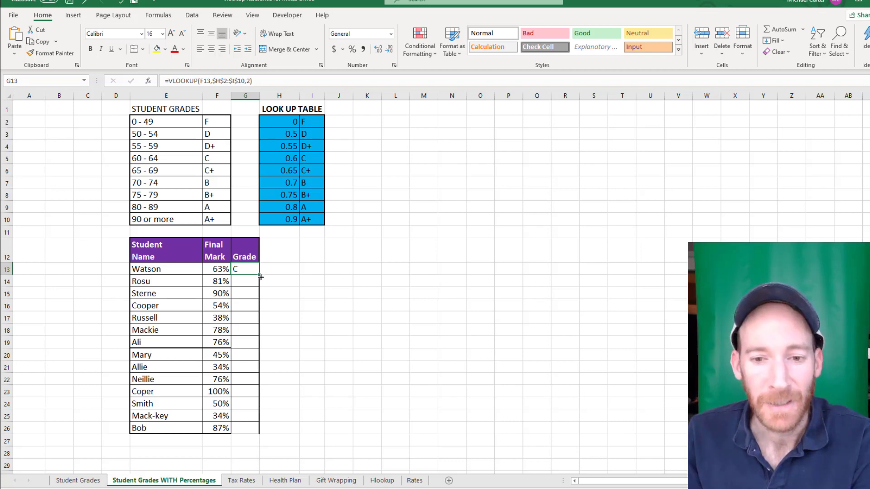
{"action": "left_click_drag", "start_coordinate": [260, 276], "coordinate": [260, 429]}
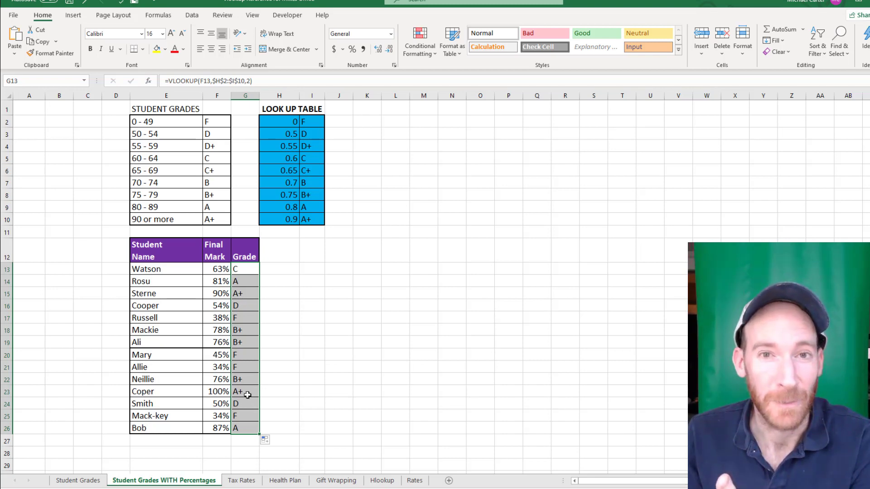
{"action": "left_click", "coordinate": [246, 395]}
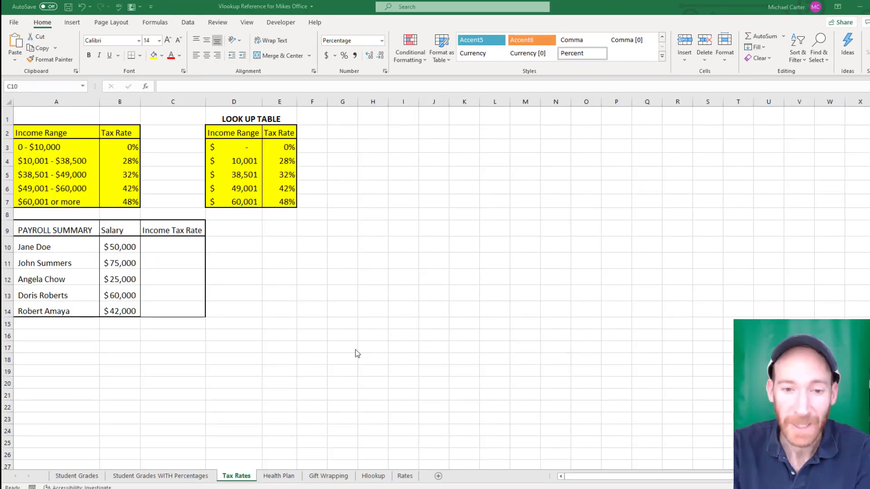
Step: Build Jane Doe's C10 VLOOKUP of salary B10 against locked $D$3:$E$7, column 2
{"action": "left_click", "coordinate": [161, 249]}
{"action": "type", "text": "="}
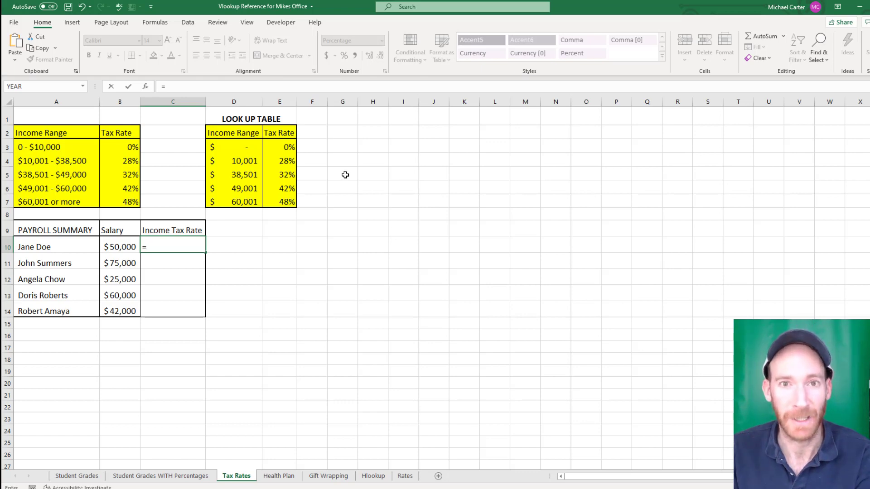
{"action": "type", "text": "vl"}
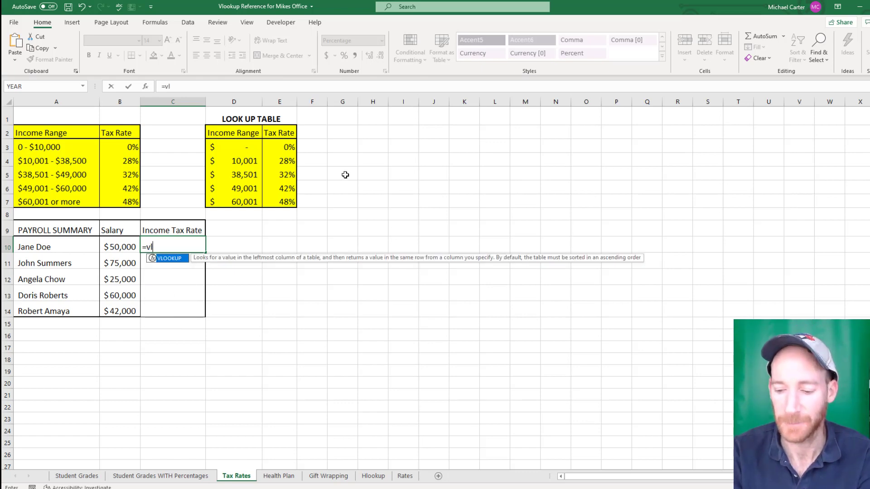
{"action": "type", "text": "ookup"}
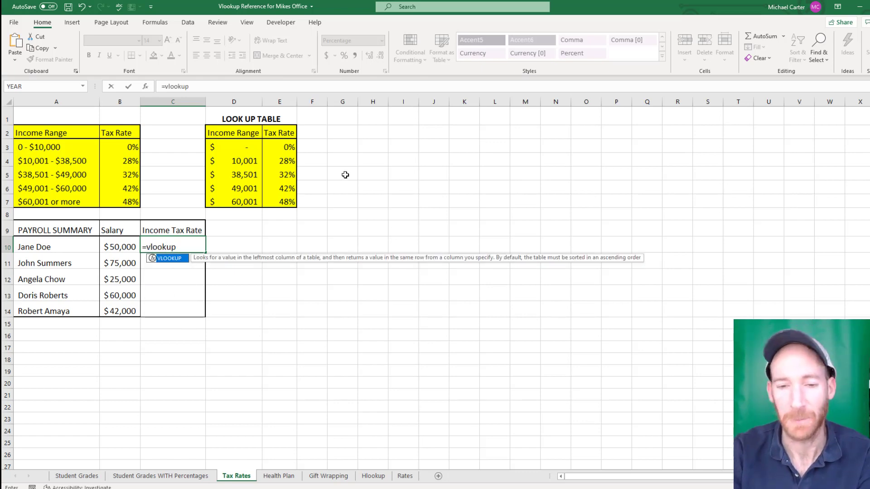
{"action": "type", "text": "("}
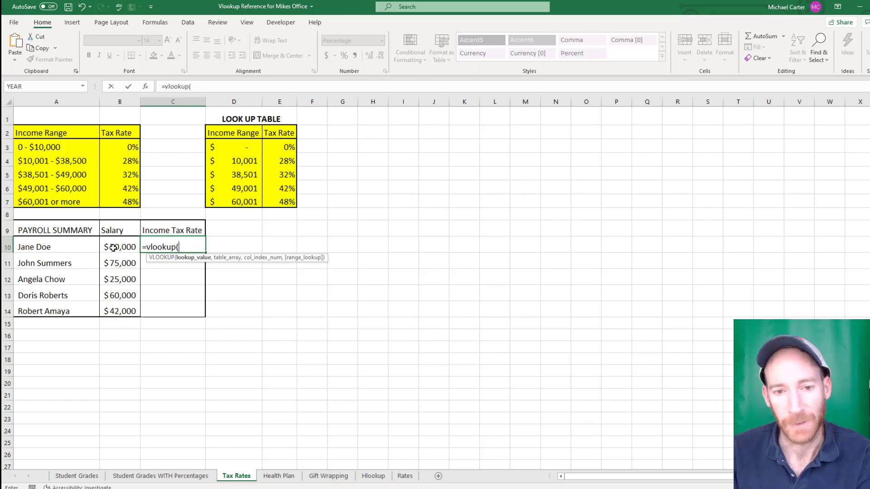
{"action": "left_click", "coordinate": [112, 248]}
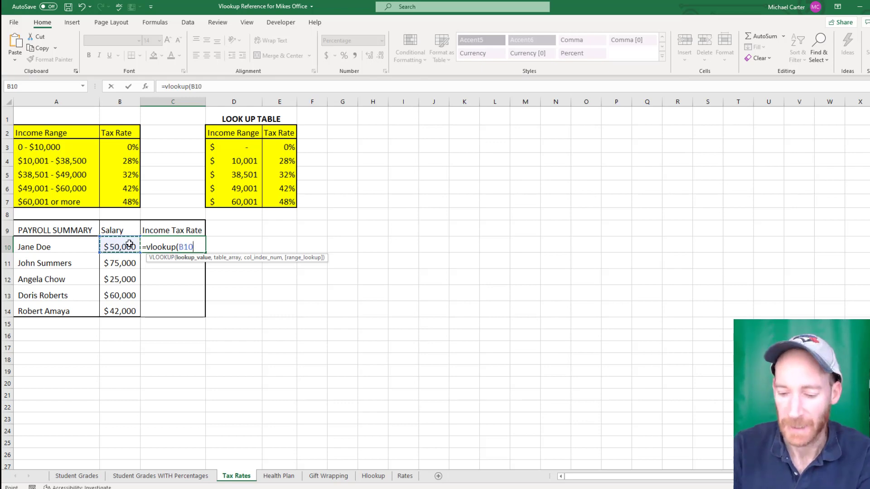
{"action": "type", "text": ","}
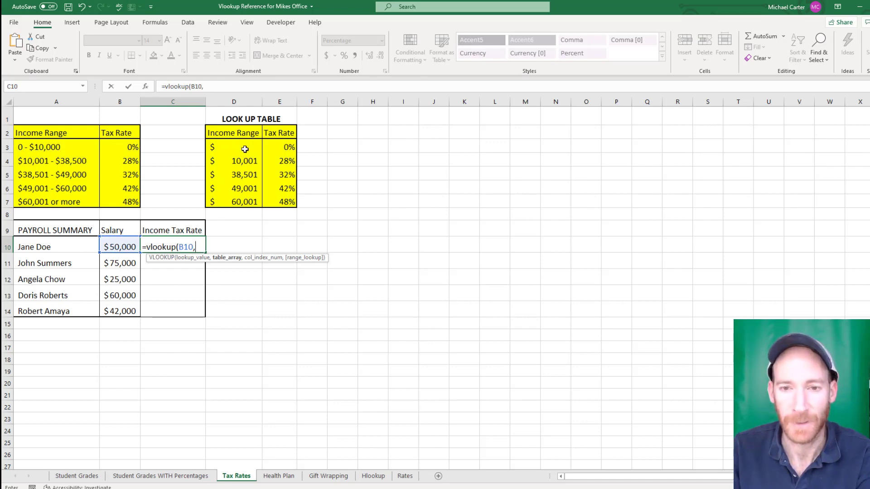
{"action": "left_click_drag", "start_coordinate": [236, 147], "coordinate": [274, 201]}
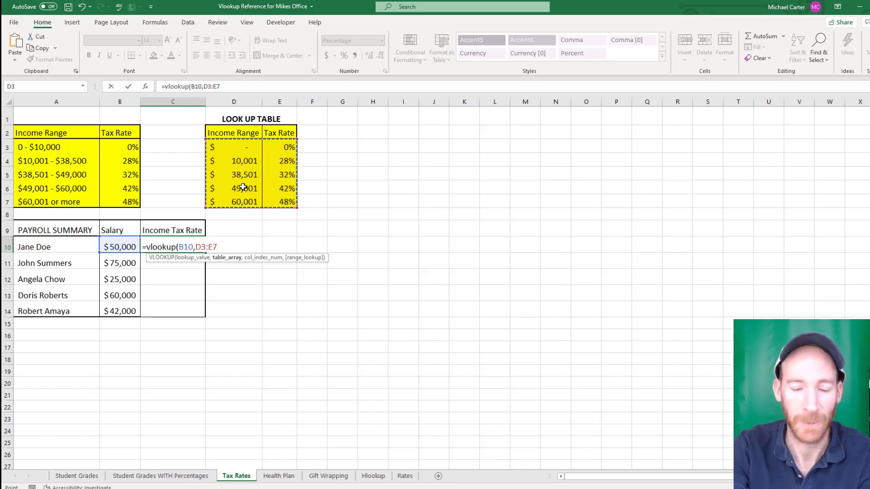
{"action": "key", "text": "F4"}
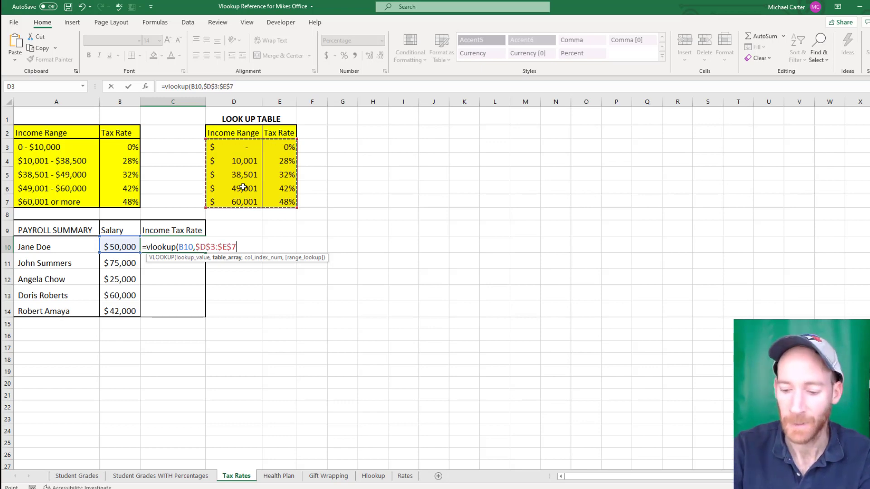
{"action": "type", "text": ","}
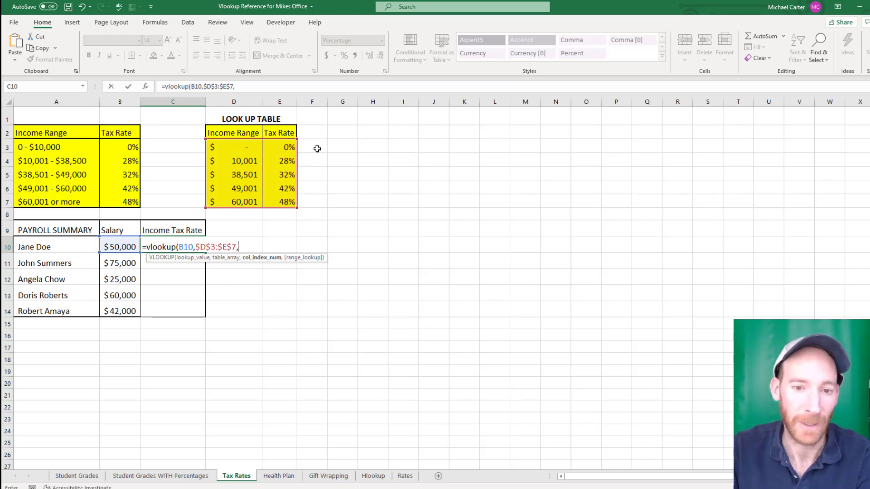
{"action": "type", "text": "2"}
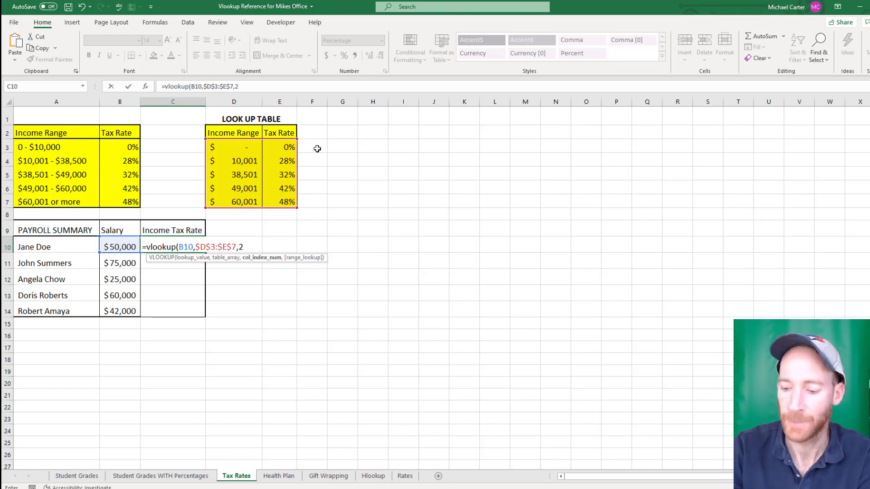
{"action": "type", "text": ")"}
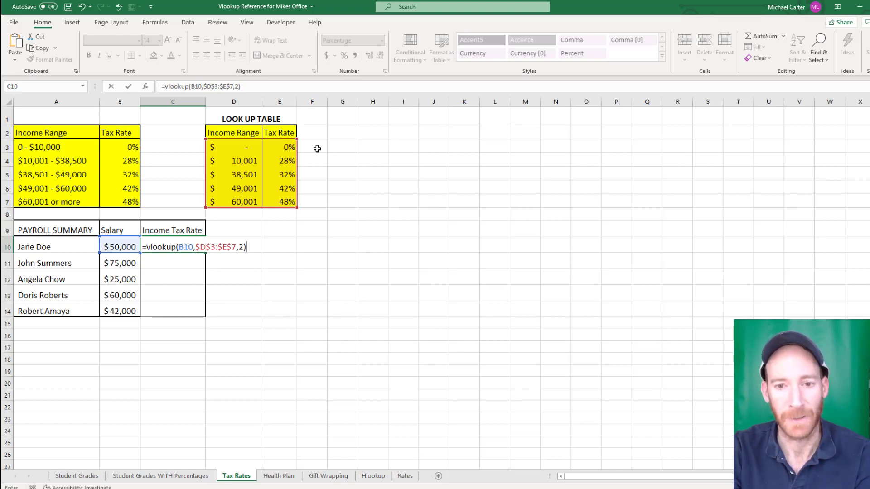
Step: Commit Jane Doe's 42% tax rate formula and copy it to the other employees
{"action": "key", "text": "Return"}
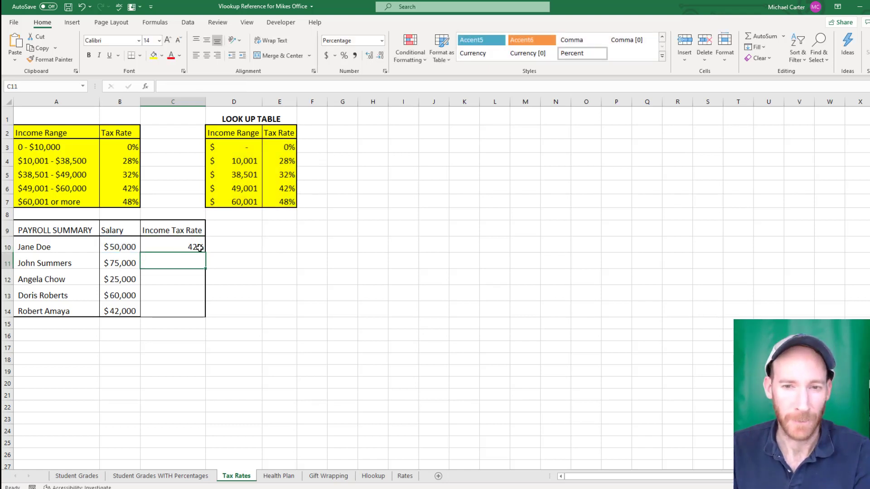
{"action": "left_click", "coordinate": [195, 246]}
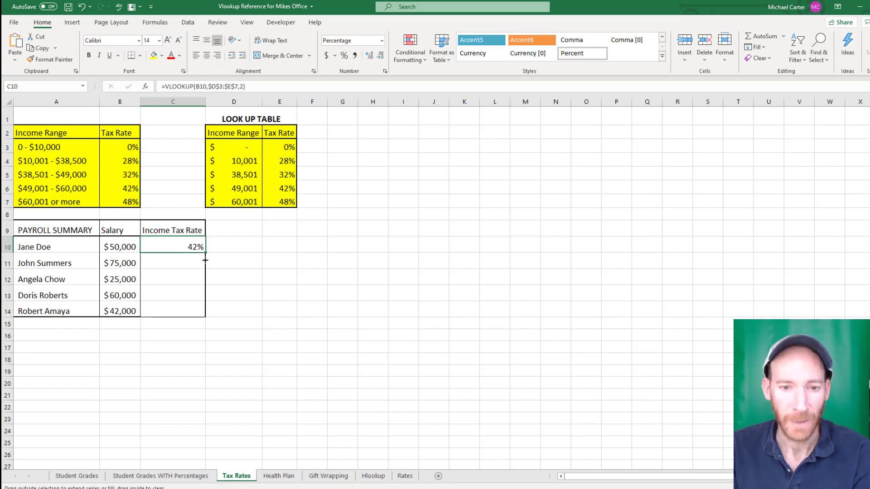
{"action": "left_click_drag", "start_coordinate": [206, 251], "coordinate": [206, 318]}
{"action": "left_click", "coordinate": [197, 310]}
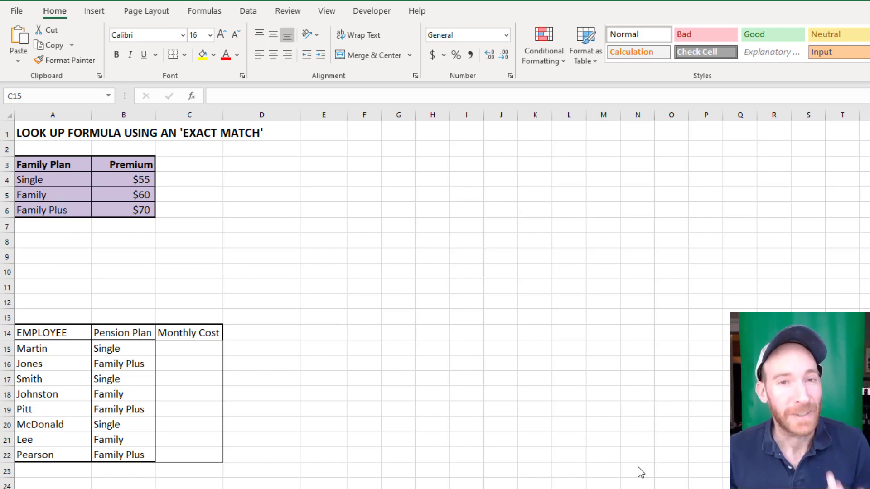
Step: Start Martin's C15 VLOOKUP of plan B15 against locked $A$4:$B$6, column 2
{"action": "left_click", "coordinate": [201, 348]}
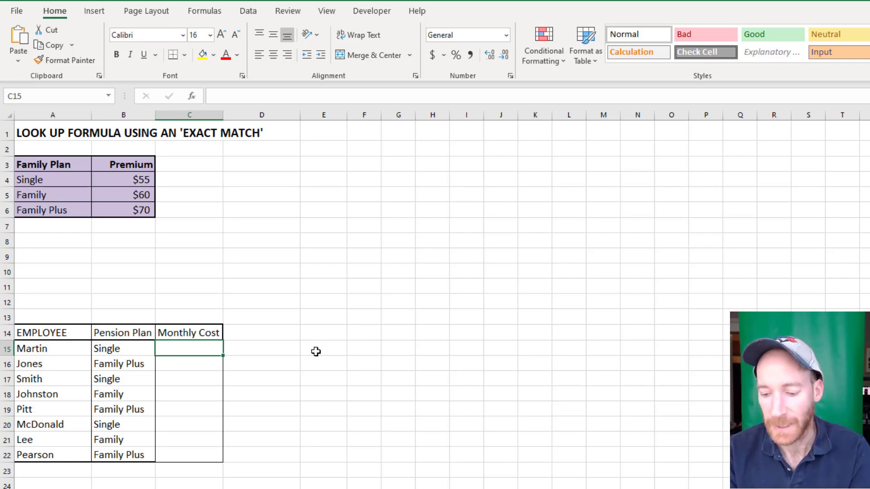
{"action": "type", "text": "=vl"}
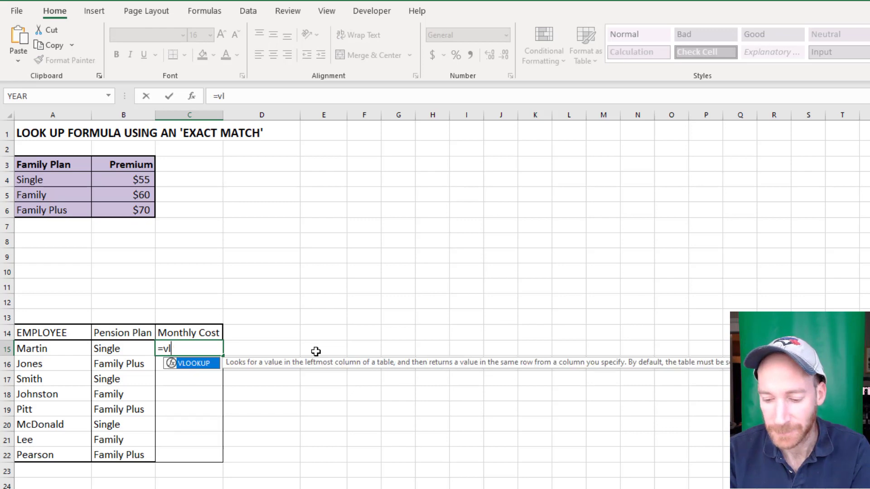
{"action": "type", "text": "ookup"}
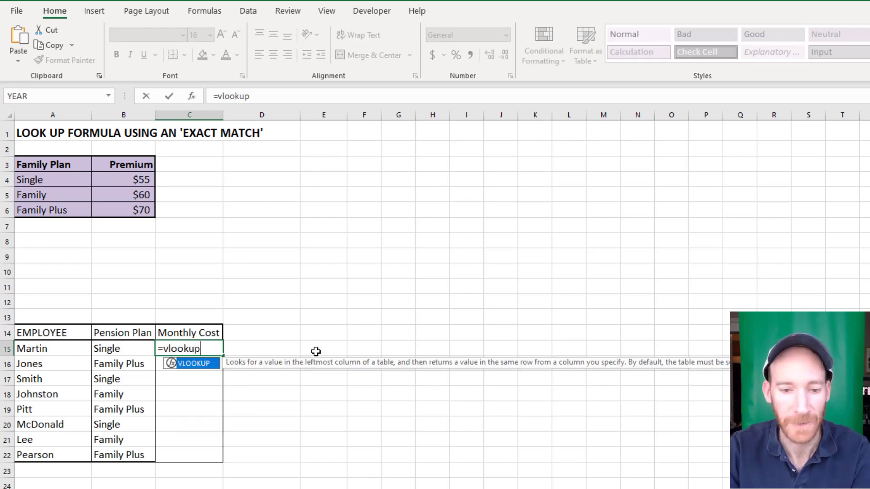
{"action": "type", "text": "("}
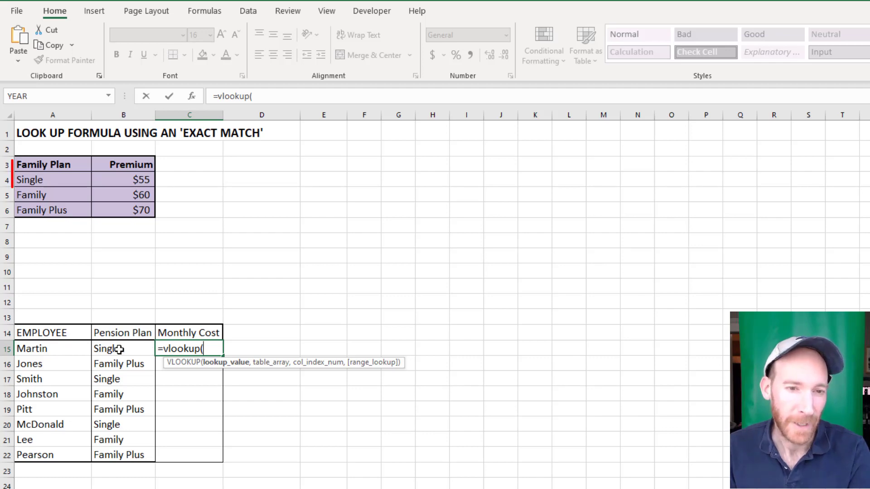
{"action": "left_click", "coordinate": [127, 350]}
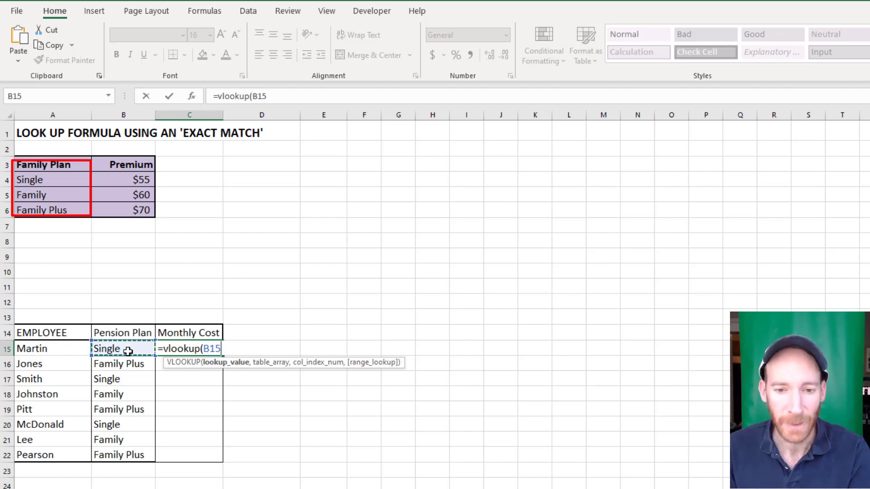
{"action": "type", "text": ","}
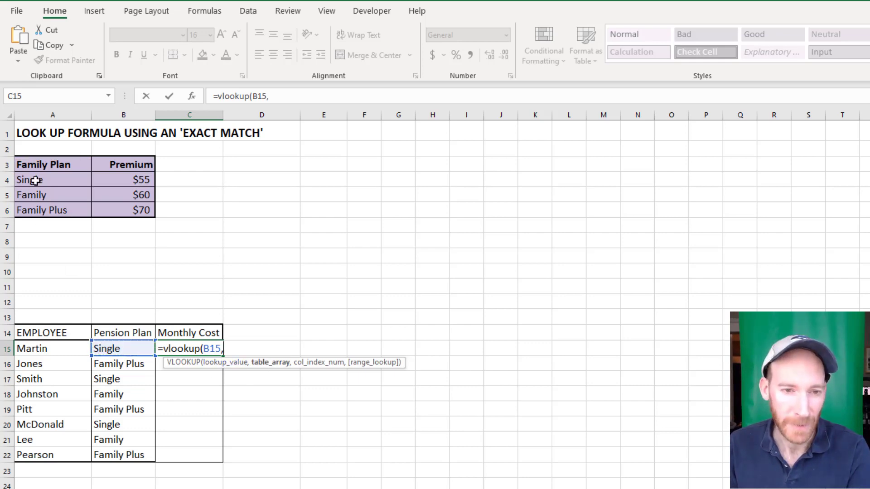
{"action": "left_click_drag", "start_coordinate": [51, 183], "coordinate": [108, 216]}
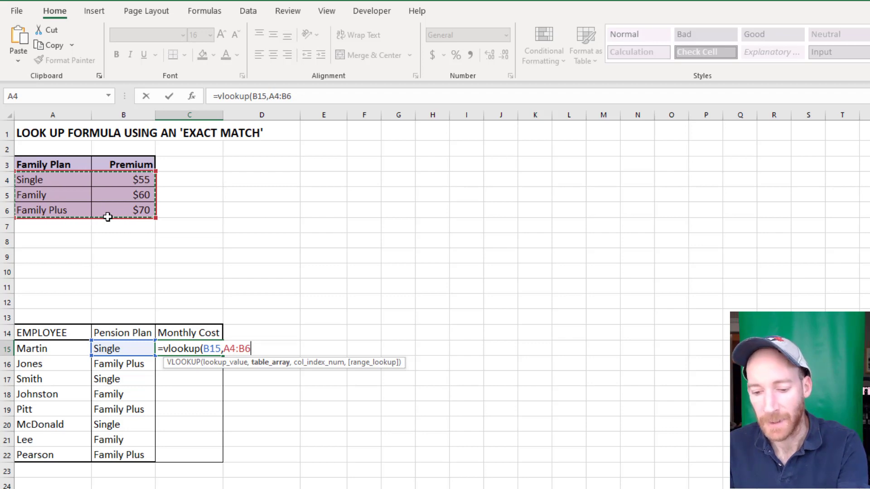
{"action": "key", "text": "F4"}
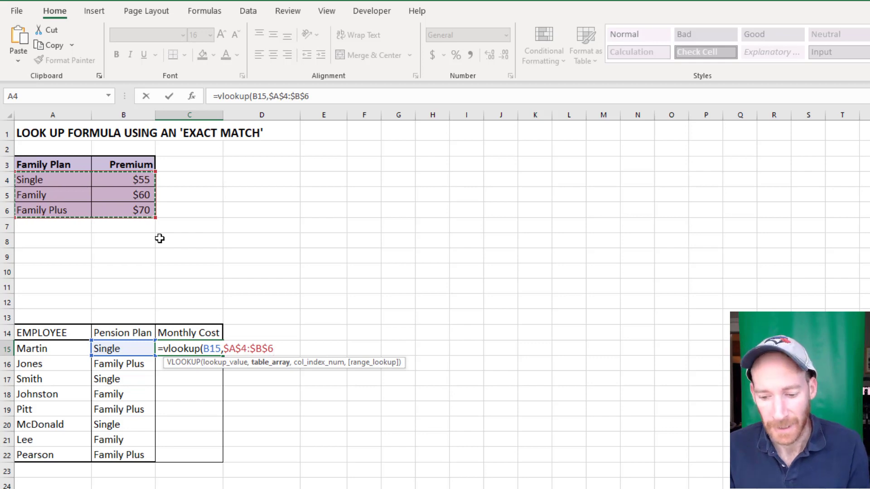
{"action": "type", "text": ","}
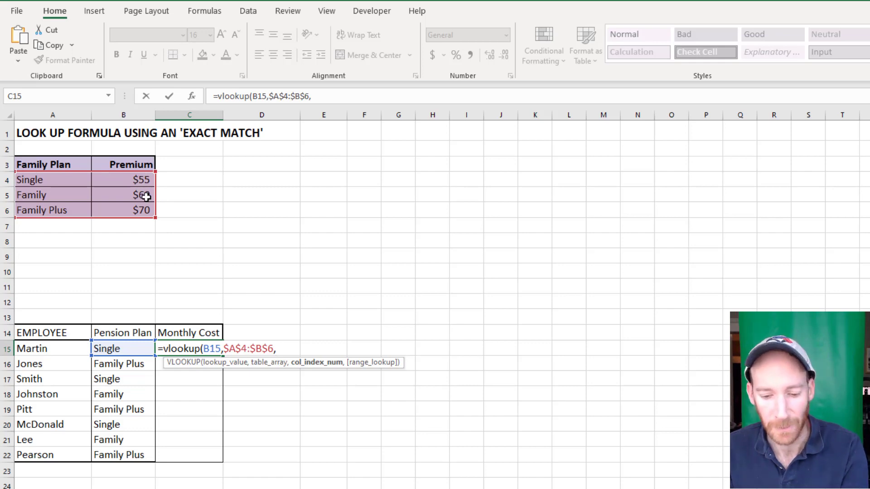
{"action": "type", "text": "2"}
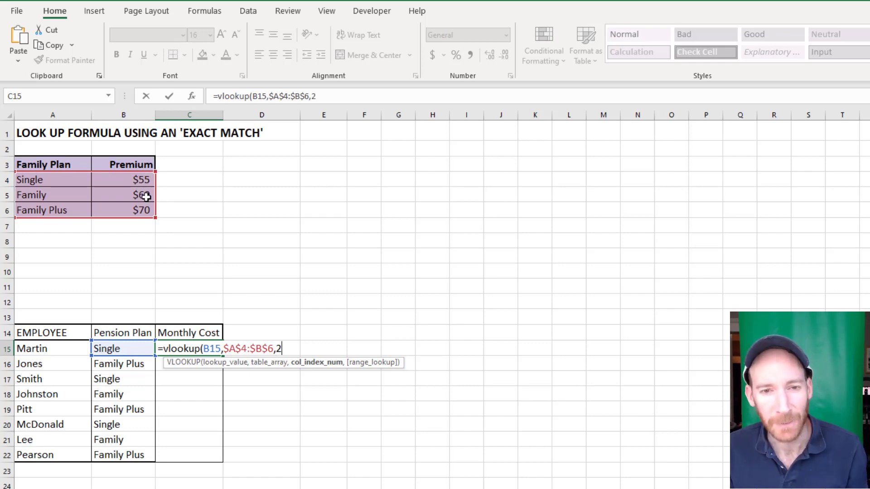
Step: Set Range_lookup to False for an exact match and fill C15's formula down to C22
{"action": "left_click", "coordinate": [193, 97]}
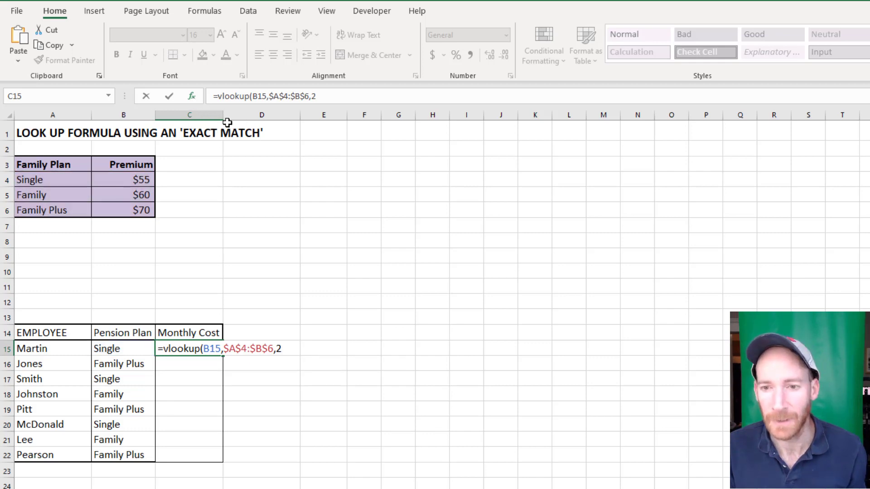
{"action": "left_click", "coordinate": [493, 211]}
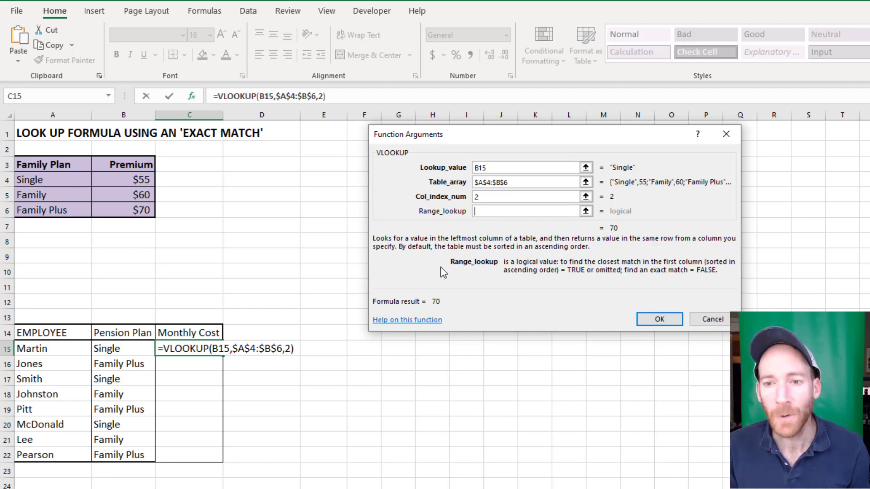
{"action": "type", "text": "Fals"}
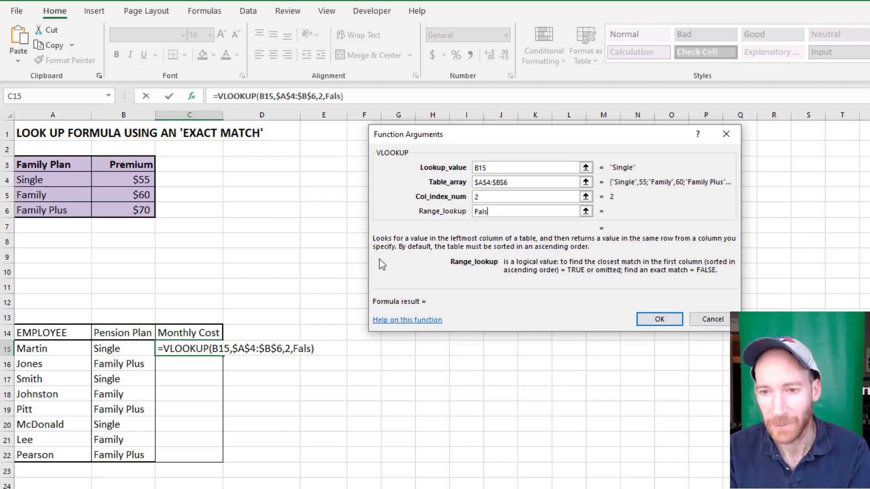
{"action": "type", "text": "e"}
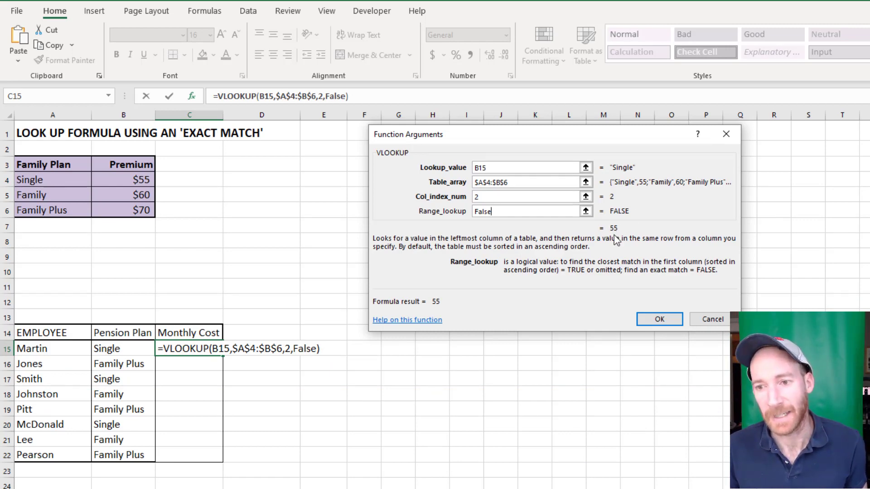
{"action": "left_click", "coordinate": [661, 322]}
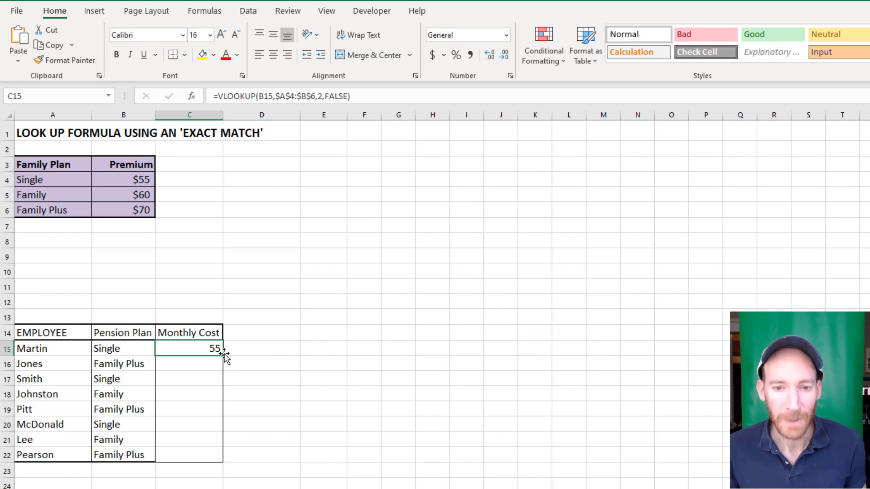
{"action": "left_click_drag", "start_coordinate": [222, 355], "coordinate": [222, 460]}
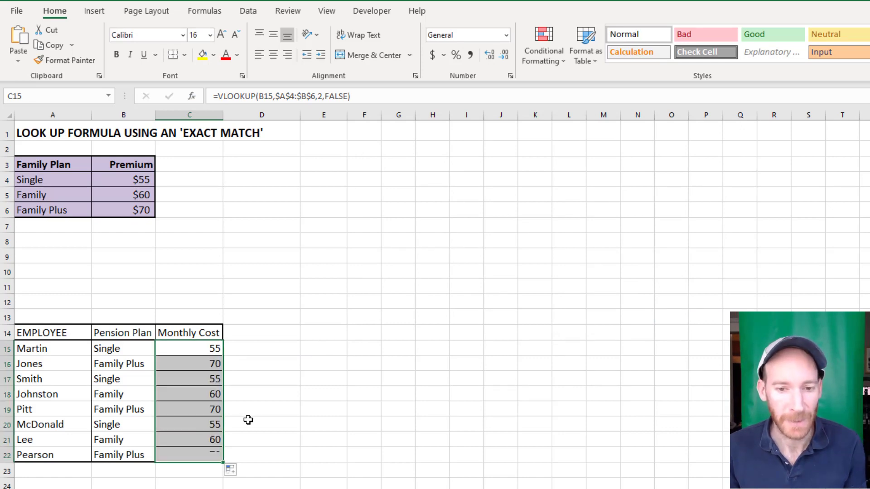
{"action": "left_click", "coordinate": [212, 379]}
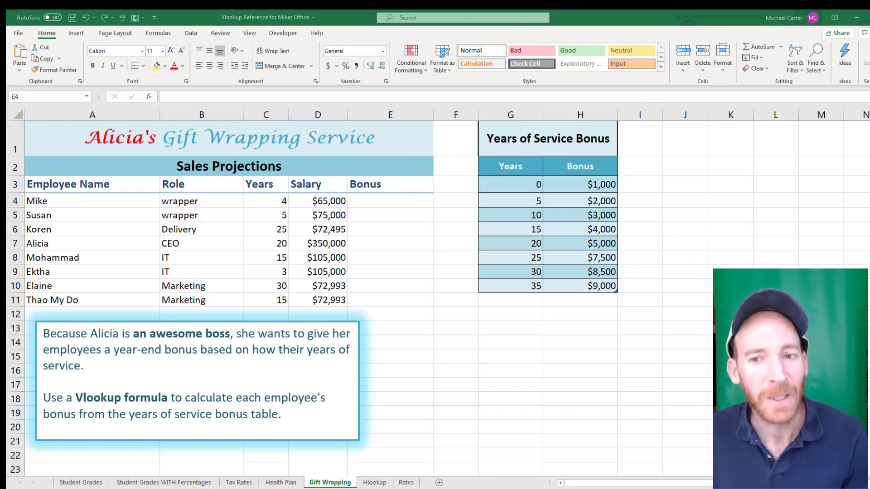
Step: Enter =VLOOKUP(C4,Table1,2) in E4 so Mike's bonus shows 1000 from the Years of Service table
{"action": "left_click", "coordinate": [370, 203]}
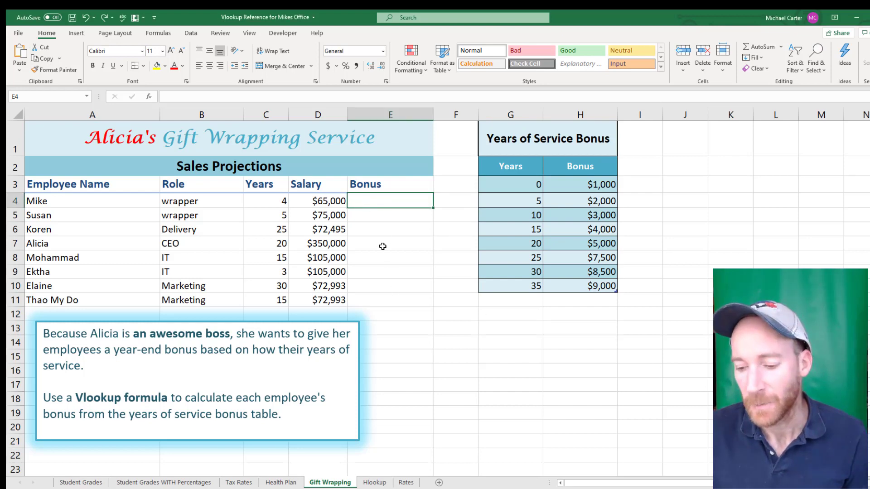
{"action": "type", "text": "=vlookup("}
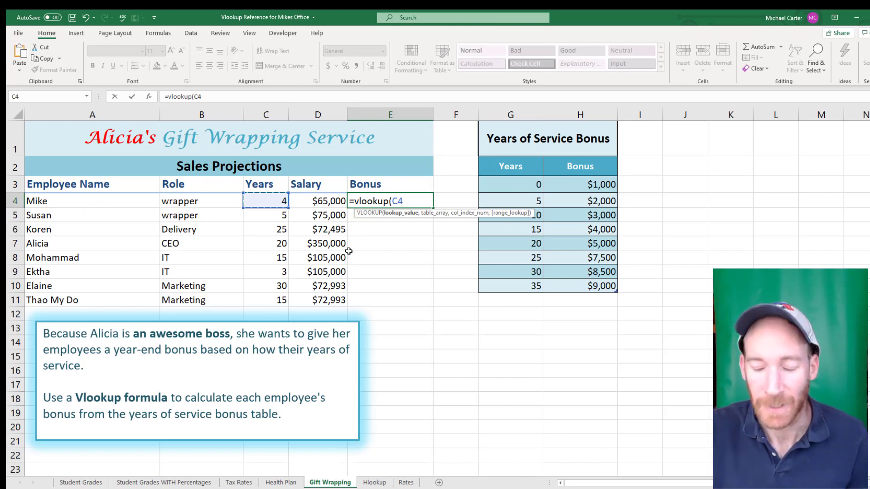
{"action": "type", "text": ","}
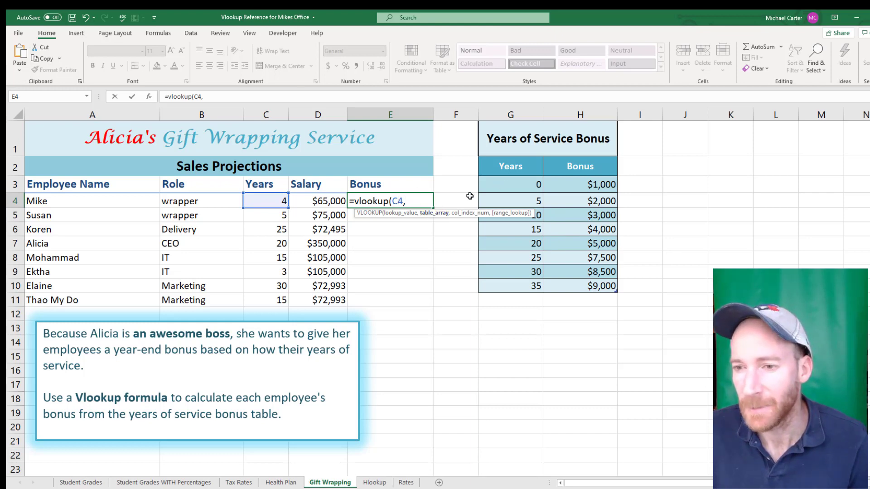
{"action": "left_click_drag", "start_coordinate": [509, 186], "coordinate": [576, 274]}
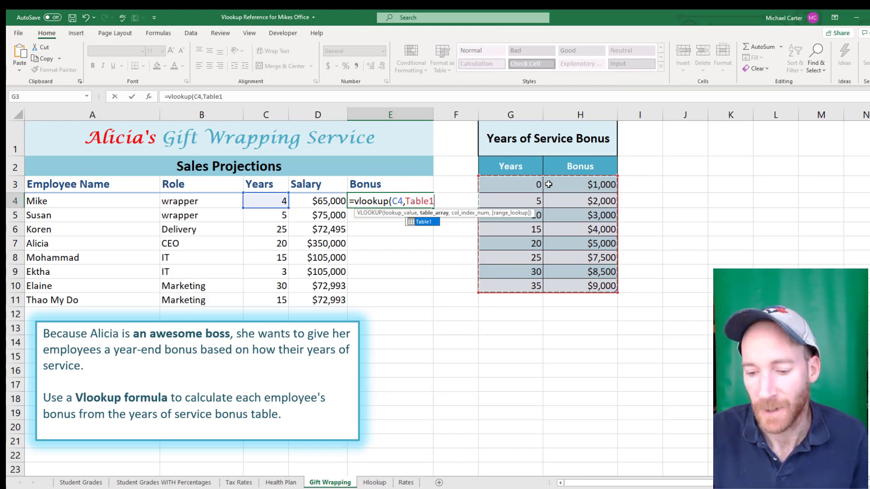
{"action": "type", "text": ","}
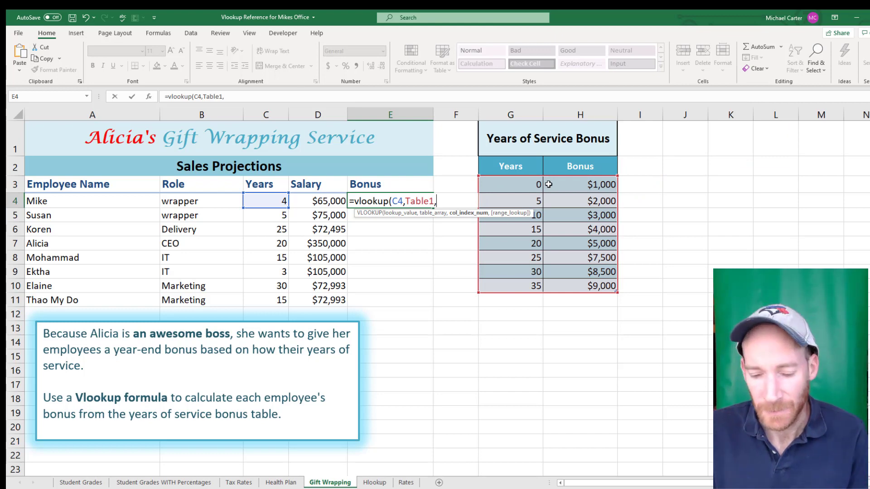
{"action": "type", "text": "2"}
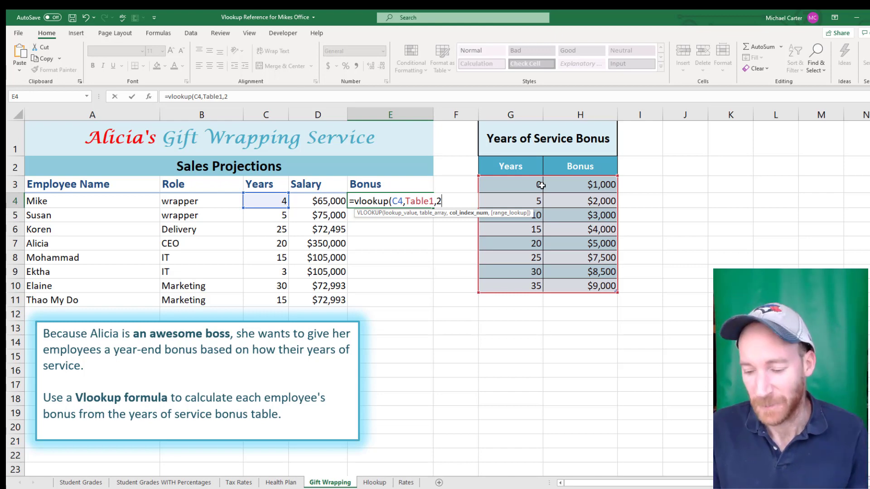
{"action": "type", "text": ")"}
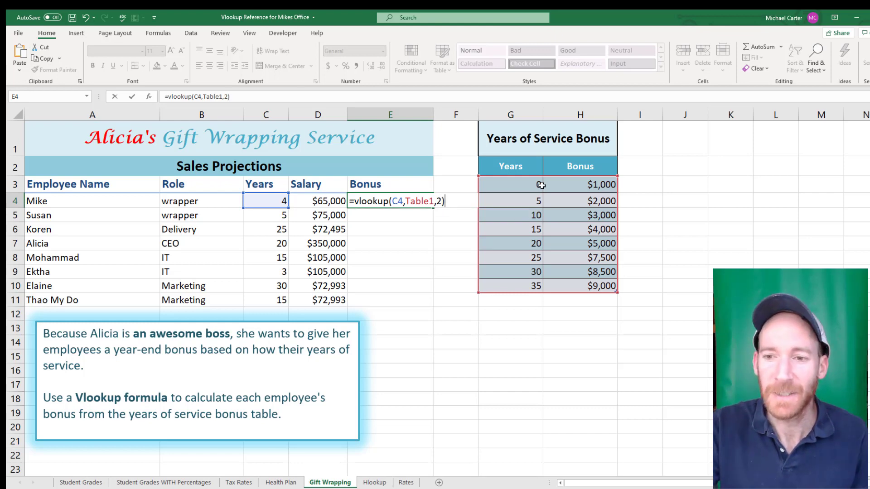
{"action": "key", "text": "Return"}
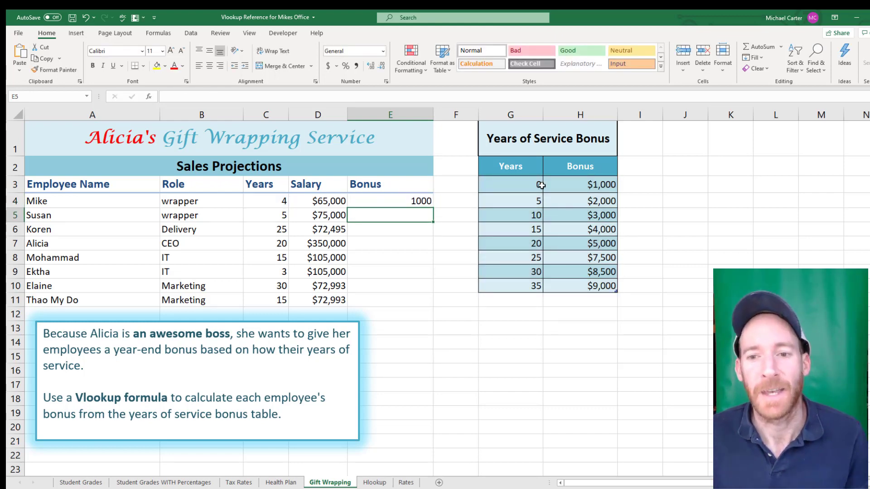
Step: Copy the E4 bonus formula down through E11 and check the copied result in row 10
{"action": "left_click", "coordinate": [391, 202]}
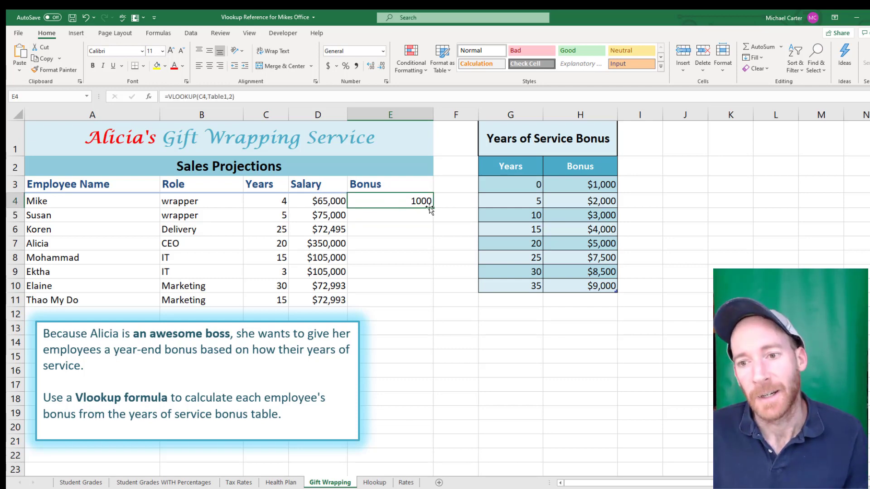
{"action": "left_click_drag", "start_coordinate": [433, 208], "coordinate": [434, 305]}
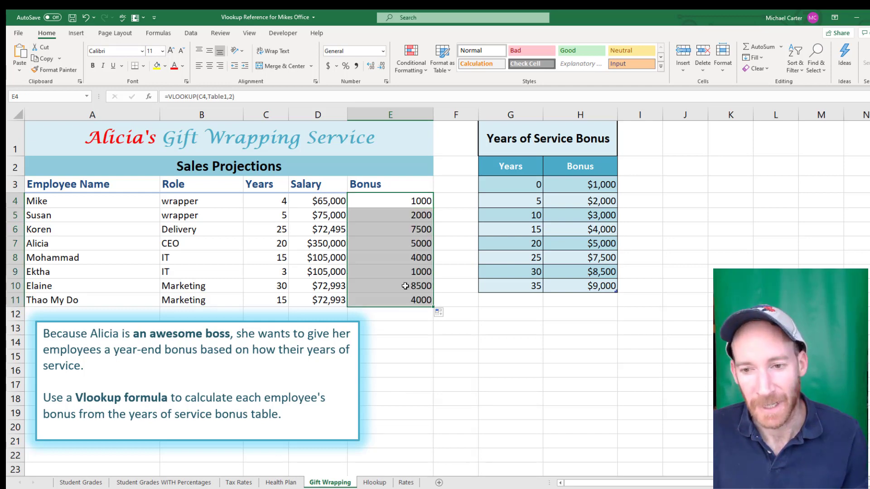
{"action": "left_click", "coordinate": [407, 286]}
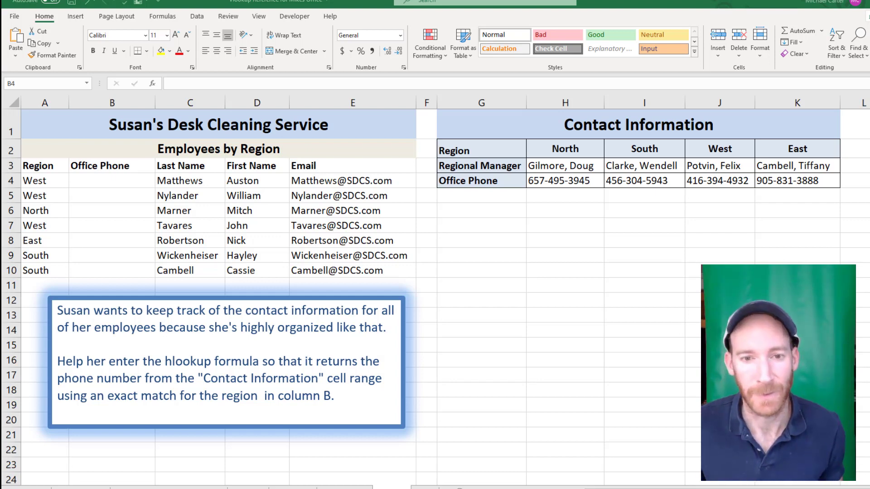
{"action": "left_click", "coordinate": [109, 184]}
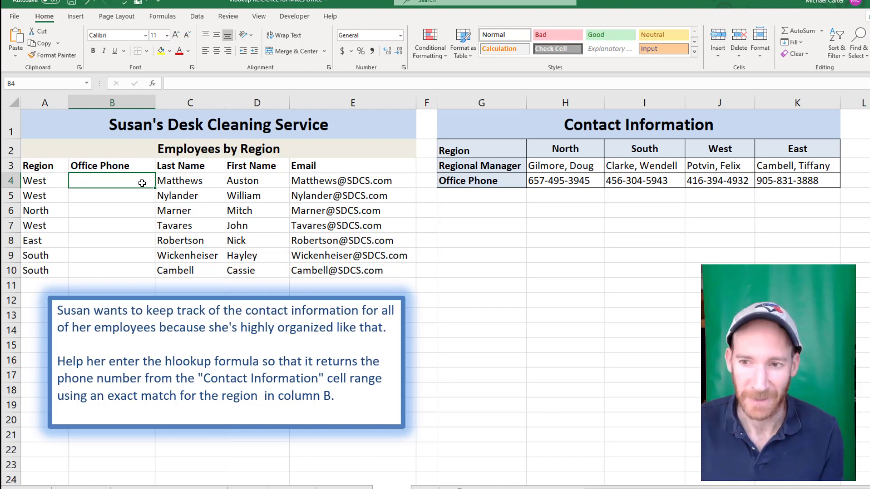
{"action": "type", "text": "="}
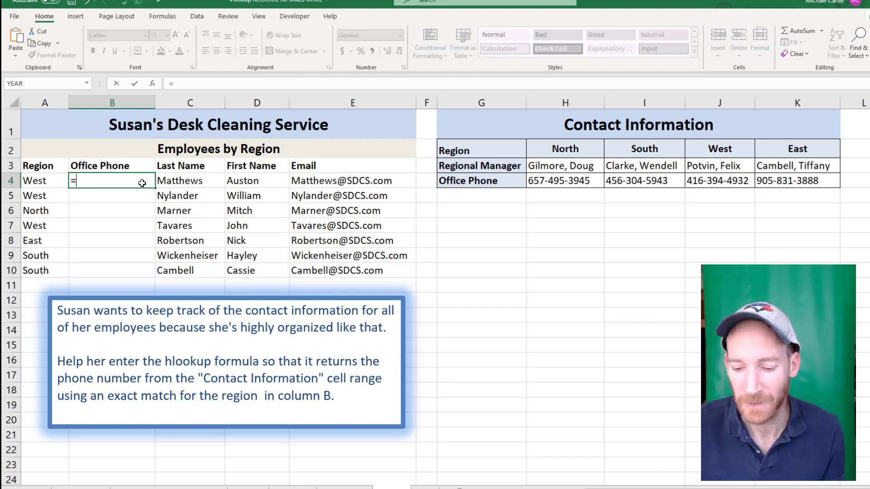
{"action": "type", "text": "hlook"}
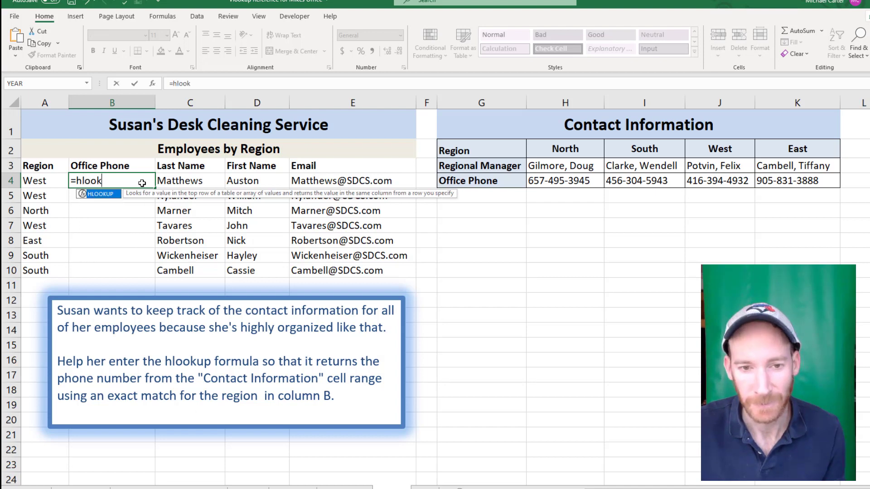
Step: Build =HLOOKUP(A4,$H$2:$K$4,3,FALSE) in B4 using the absolute contact range and an exact match
{"action": "key", "text": "Tab"}
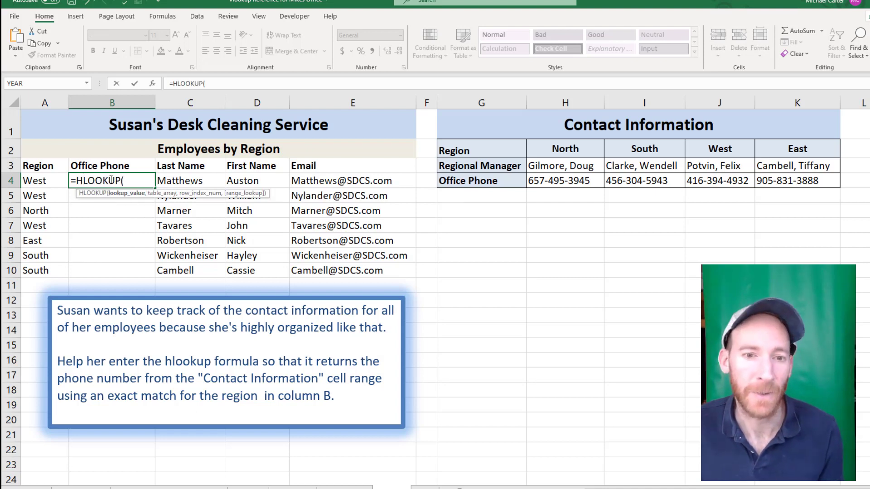
{"action": "left_click", "coordinate": [37, 180]}
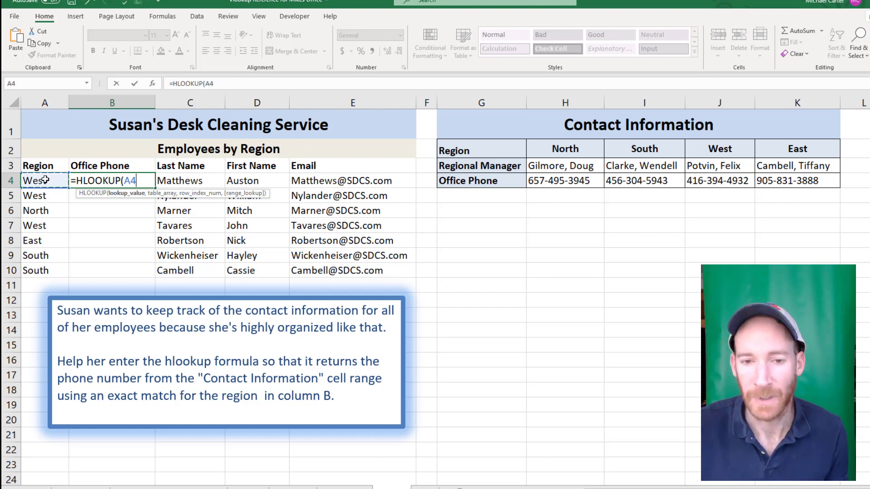
{"action": "type", "text": ","}
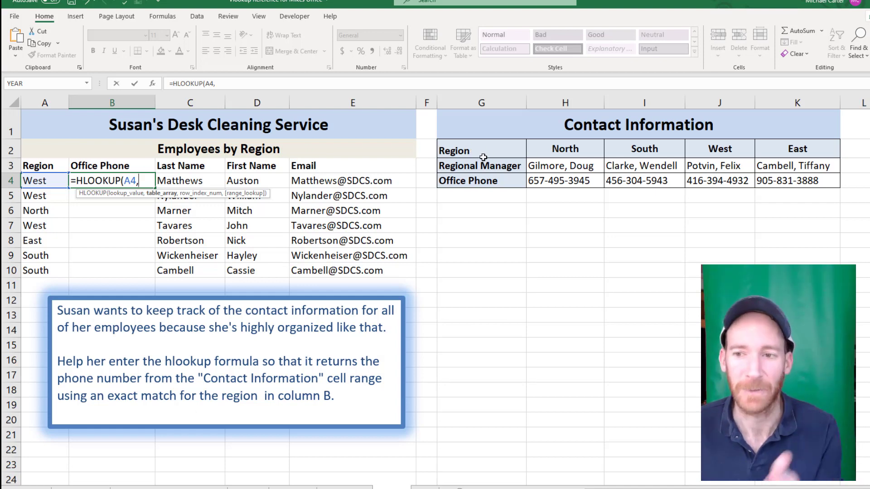
{"action": "left_click", "coordinate": [556, 150]}
{"action": "left_click_drag", "start_coordinate": [575, 163], "coordinate": [795, 173]}
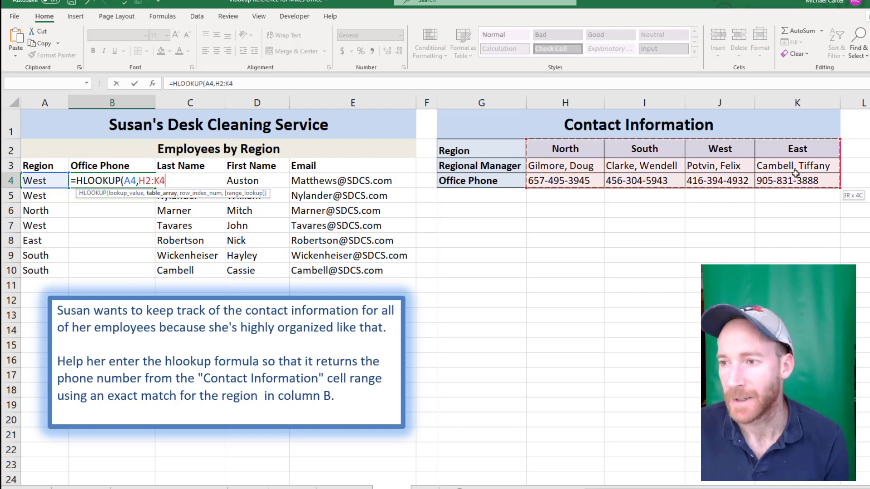
{"action": "left_click_drag", "start_coordinate": [795, 174], "coordinate": [796, 173]}
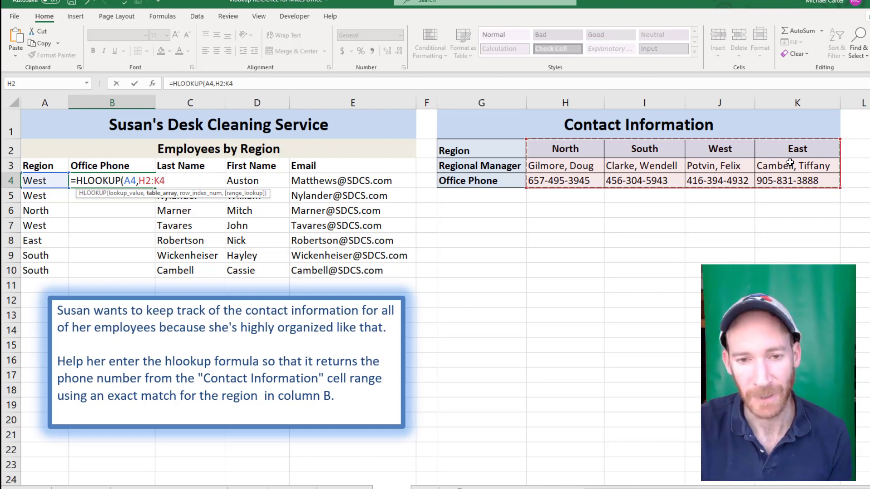
{"action": "key", "text": "F4"}
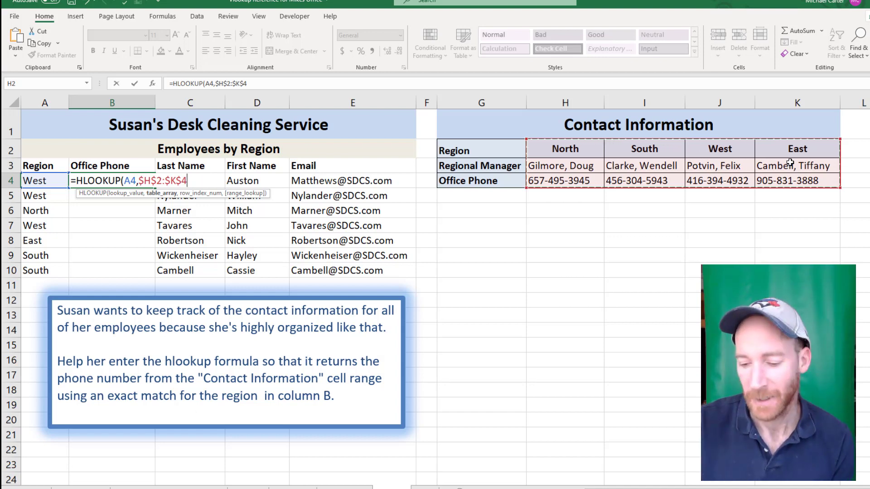
{"action": "type", "text": ","}
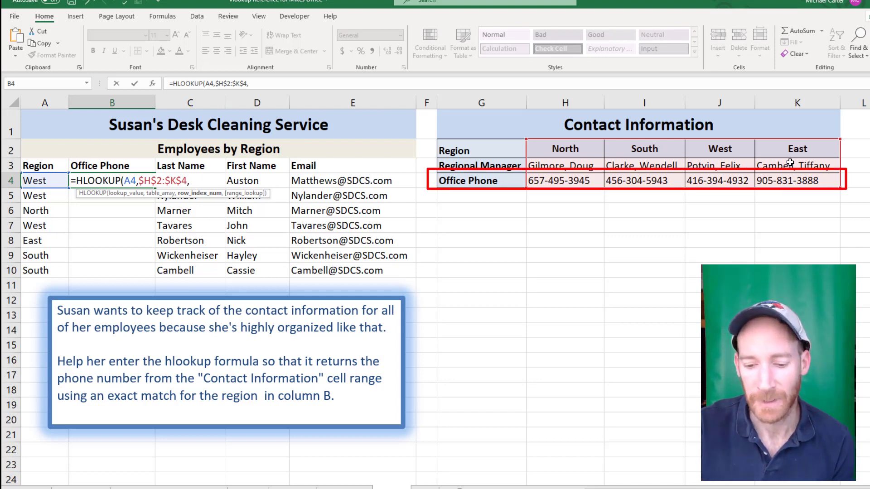
{"action": "type", "text": "3"}
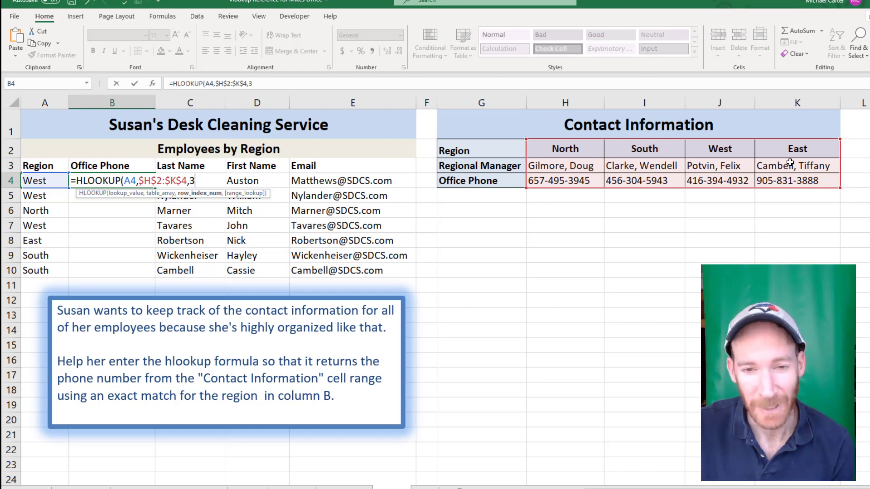
{"action": "type", "text": ","}
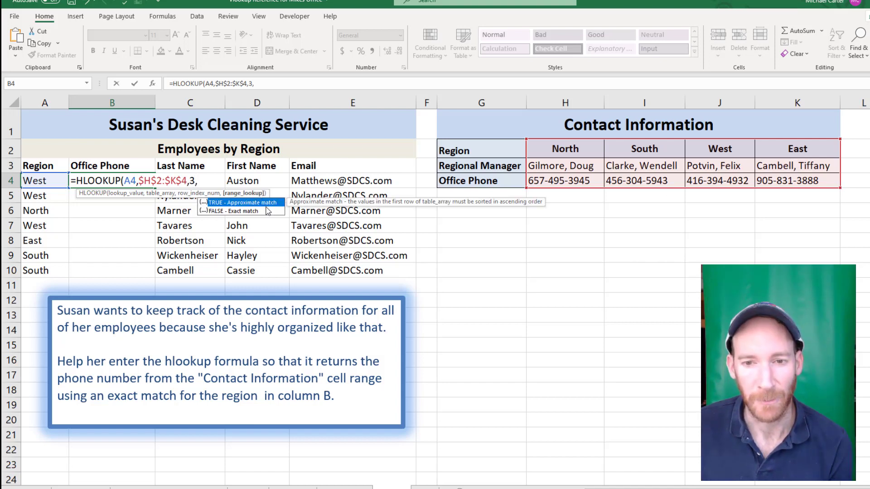
{"action": "left_click", "coordinate": [241, 212]}
{"action": "double_click", "coordinate": [234, 211]}
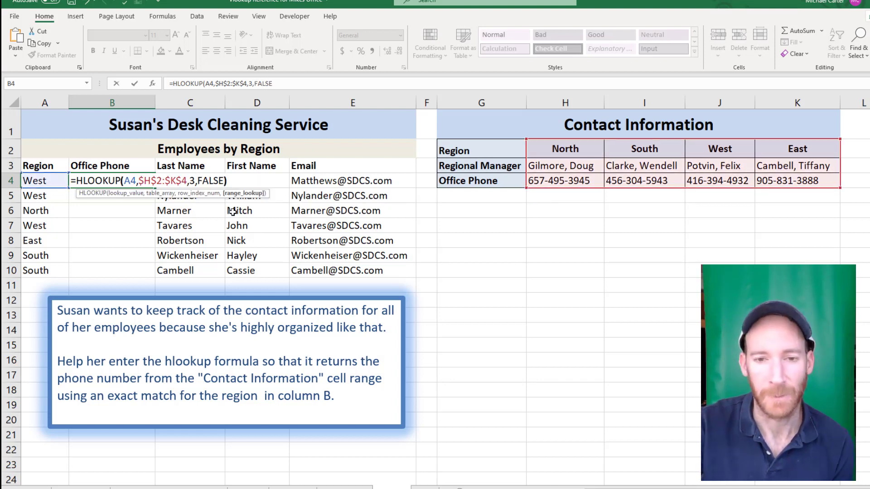
{"action": "type", "text": ")"}
Step: Commit the B4 phone formula, copy it down to B10, and check B6 and B7
{"action": "key", "text": "Return"}
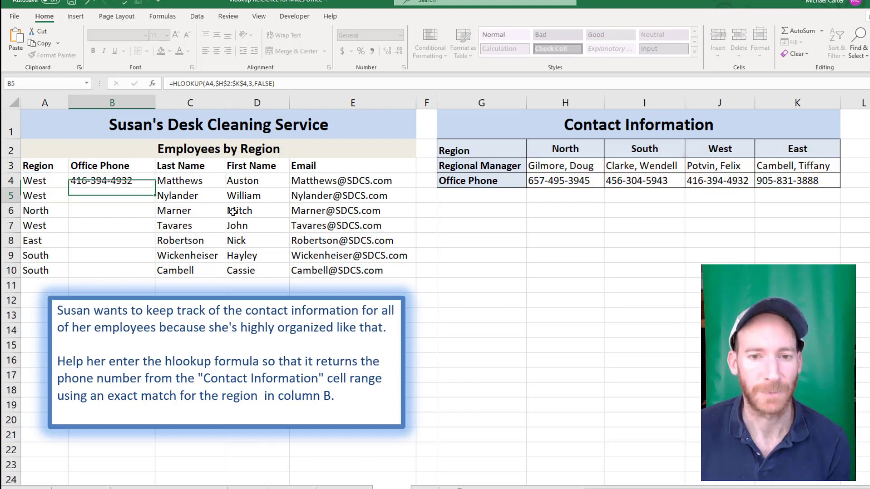
{"action": "left_click", "coordinate": [129, 181]}
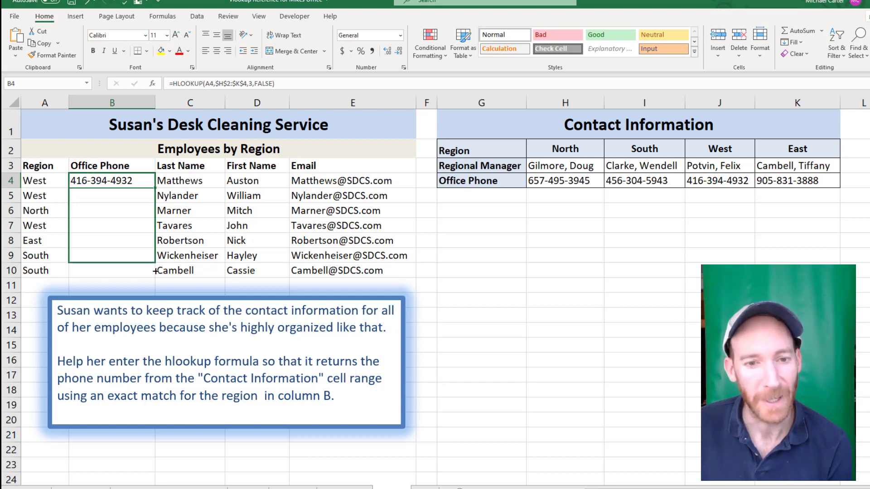
{"action": "left_click_drag", "start_coordinate": [155, 189], "coordinate": [156, 274]}
{"action": "left_click", "coordinate": [109, 211]}
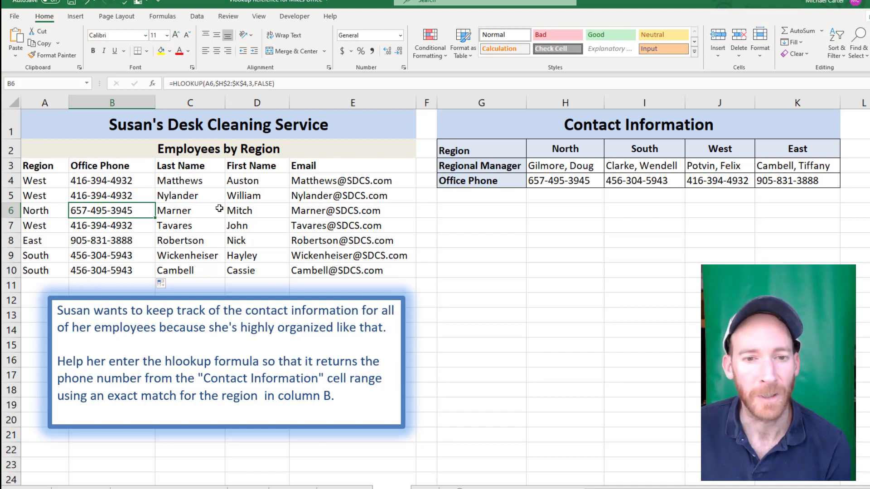
{"action": "left_click", "coordinate": [110, 222]}
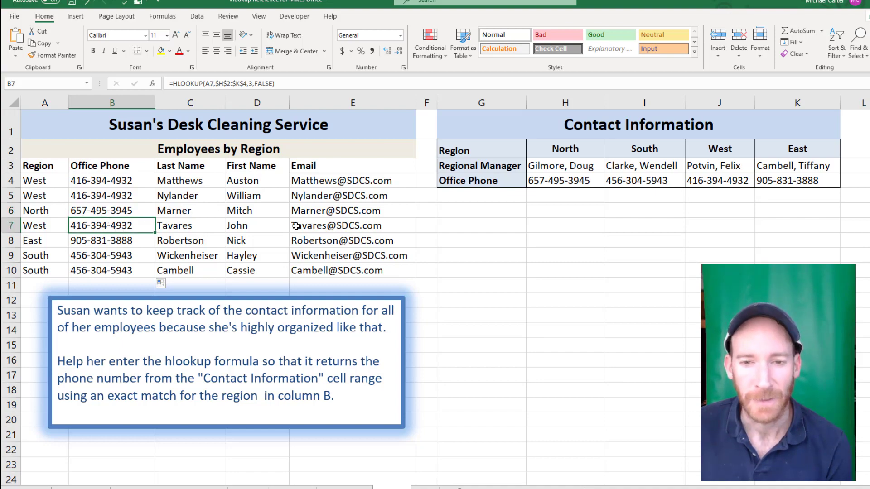